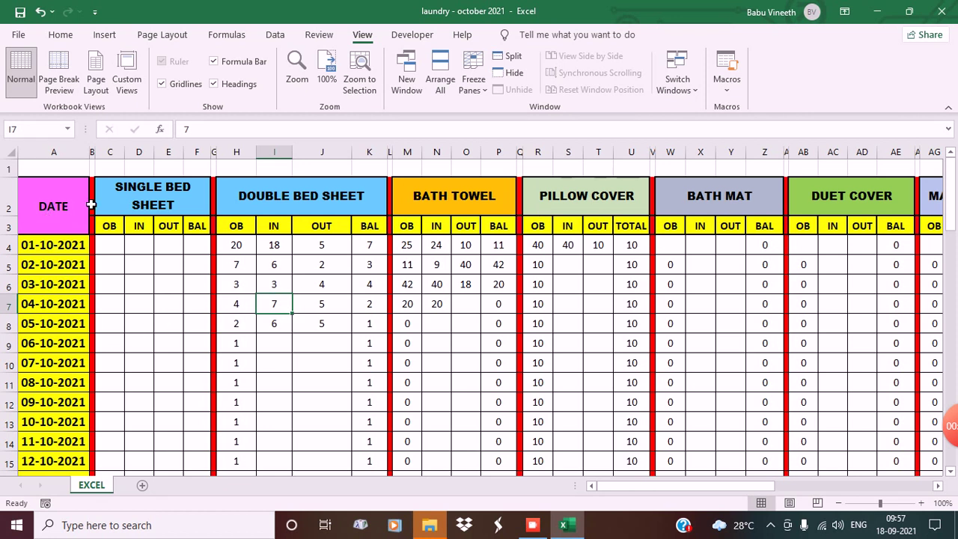
Look over the daily laundry register and the October 2021 laundry outstanding table beneath it.
click(183, 284)
scroll(188, 270, down, 2)
scroll(79, 254, down, 8)
scroll(95, 257, down, 2)
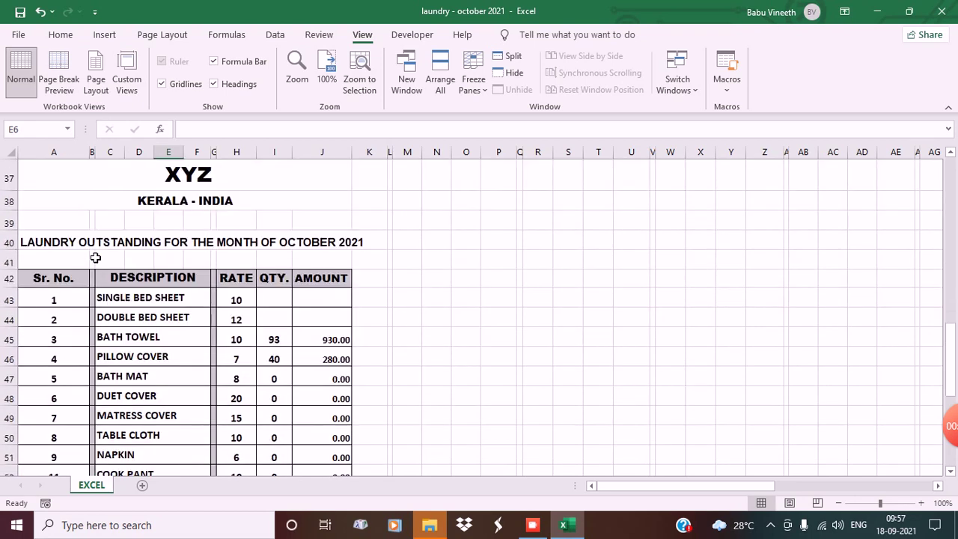
scroll(246, 352, down, 3)
scroll(232, 341, up, 15)
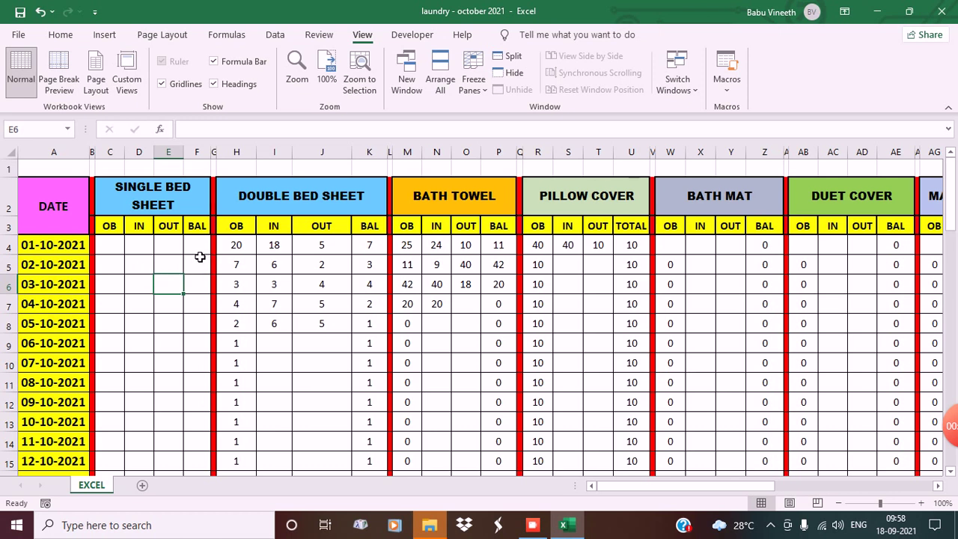
Enter the formula =(C4-D4)+E4 in the single bed sheet BAL cell for 01-10-2021.
click(204, 248)
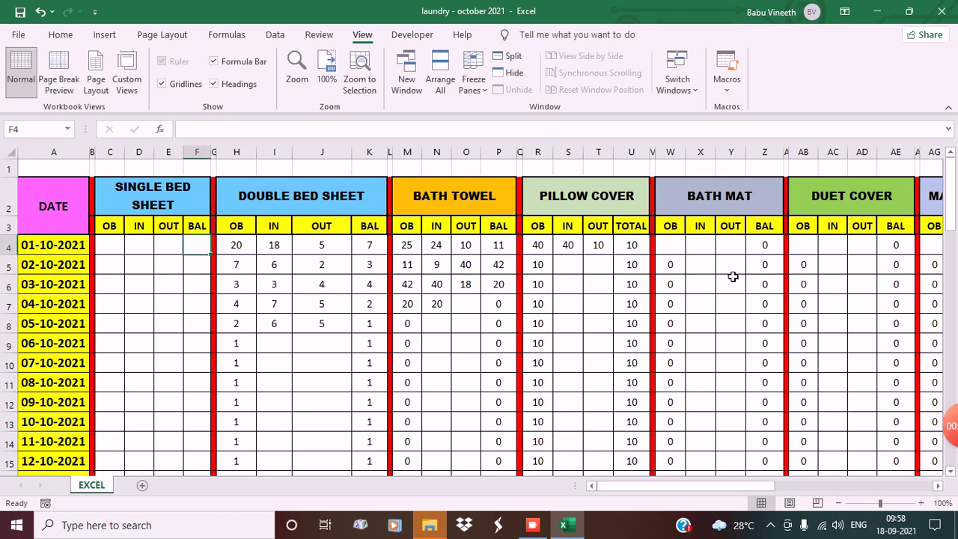
text(=)
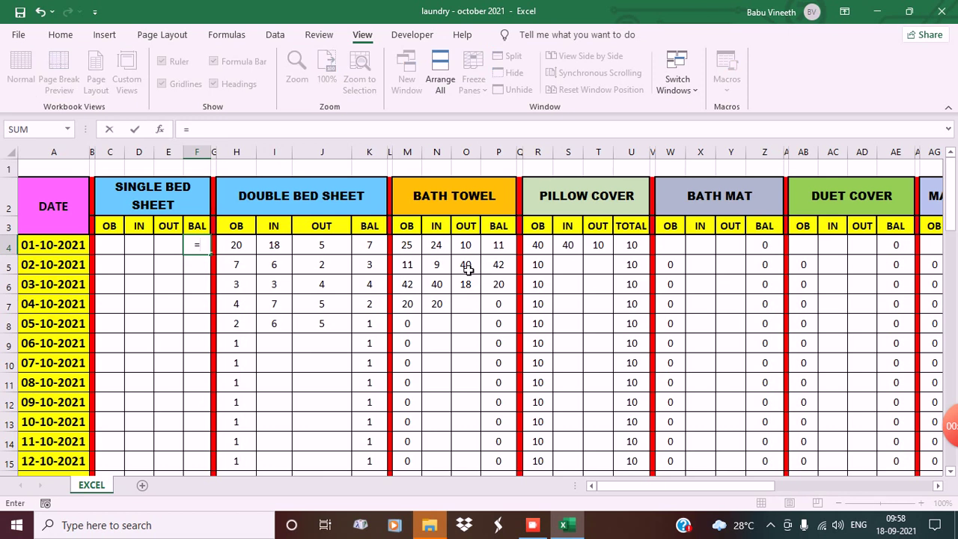
click(120, 251)
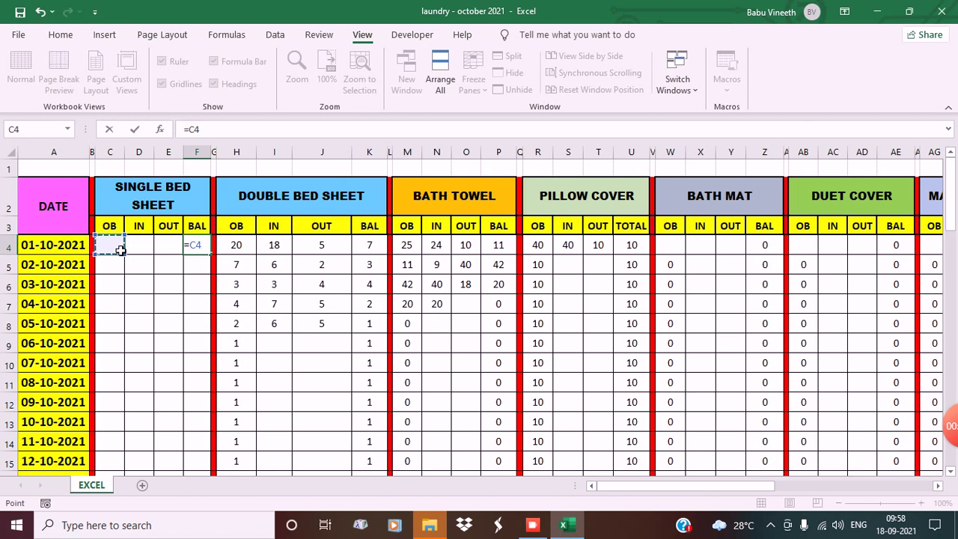
key(BackSpace)
key(BackSpace)
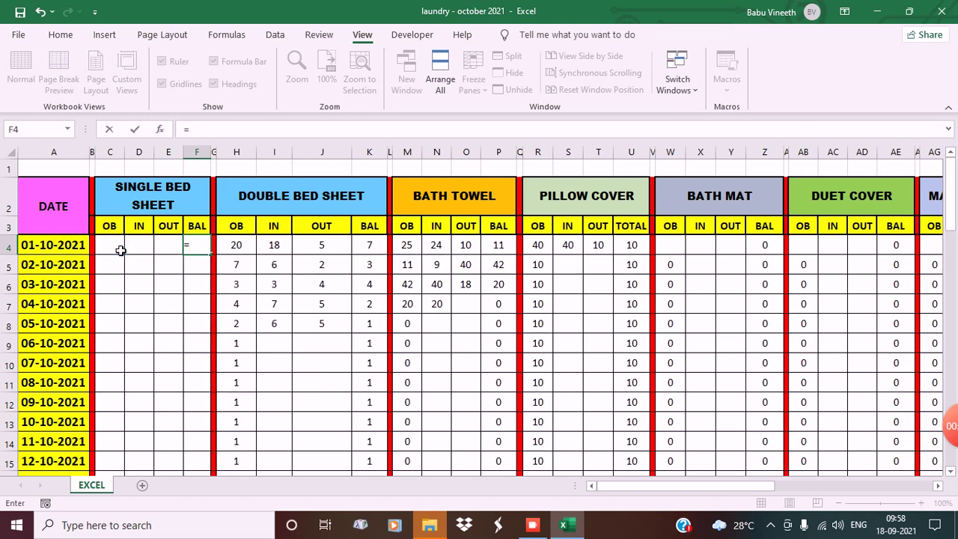
text(()
click(120, 250)
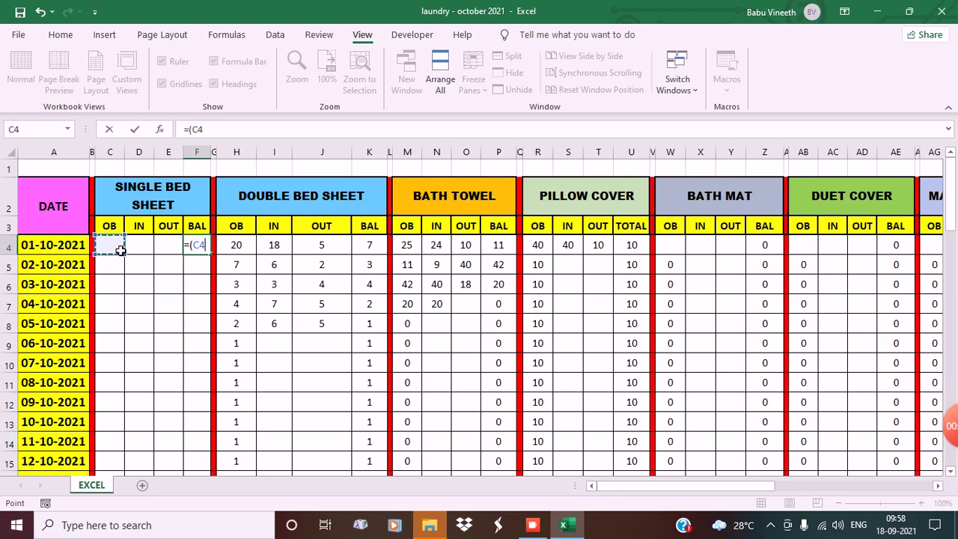
text(+)
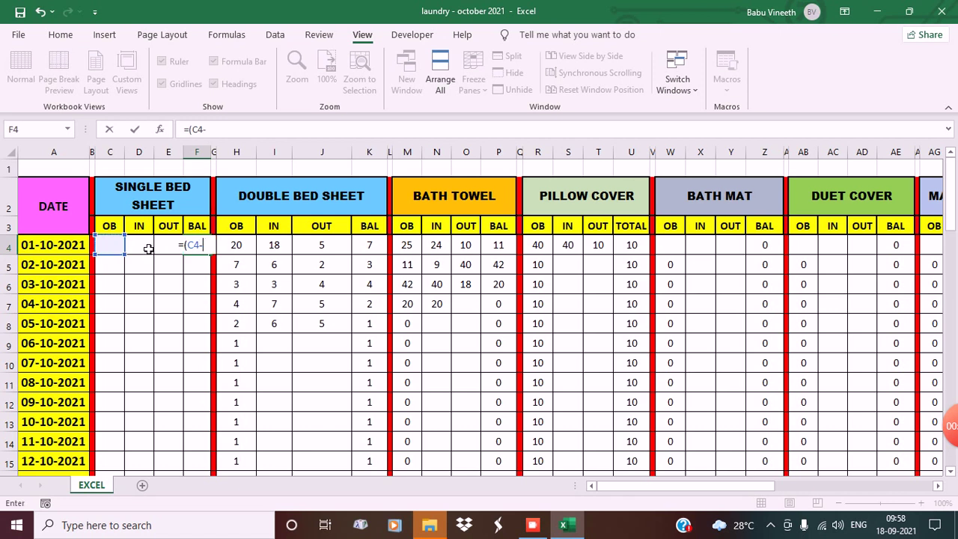
click(149, 248)
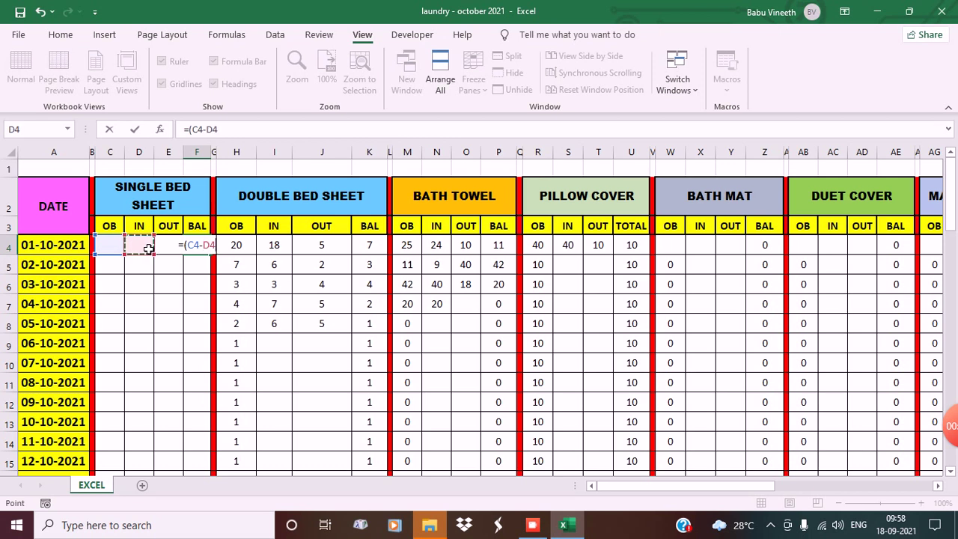
text()+)
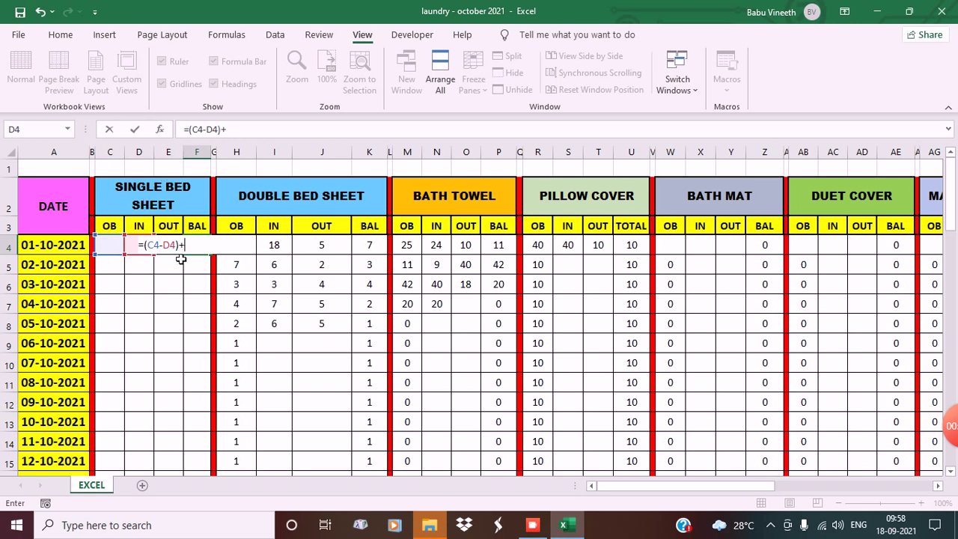
text(E)
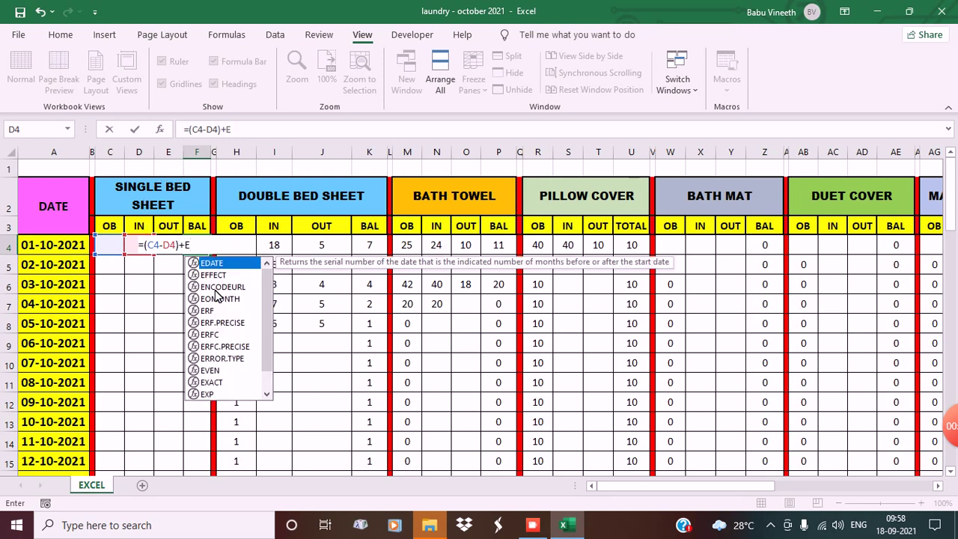
text(4)
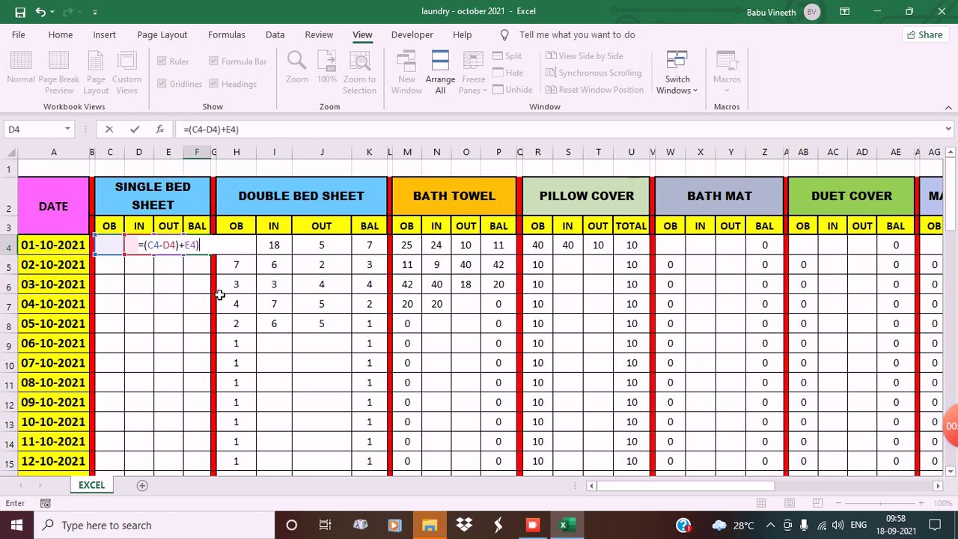
key(Return)
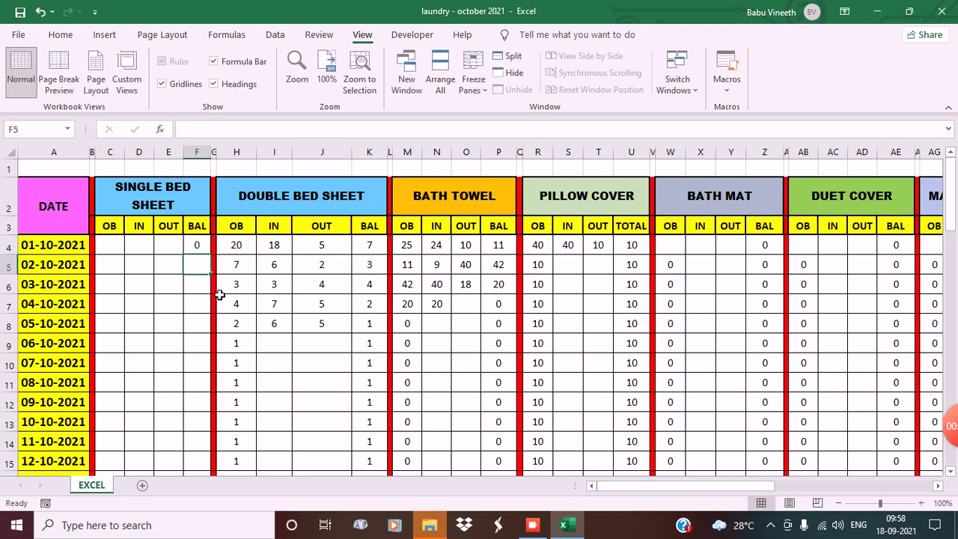
click(208, 251)
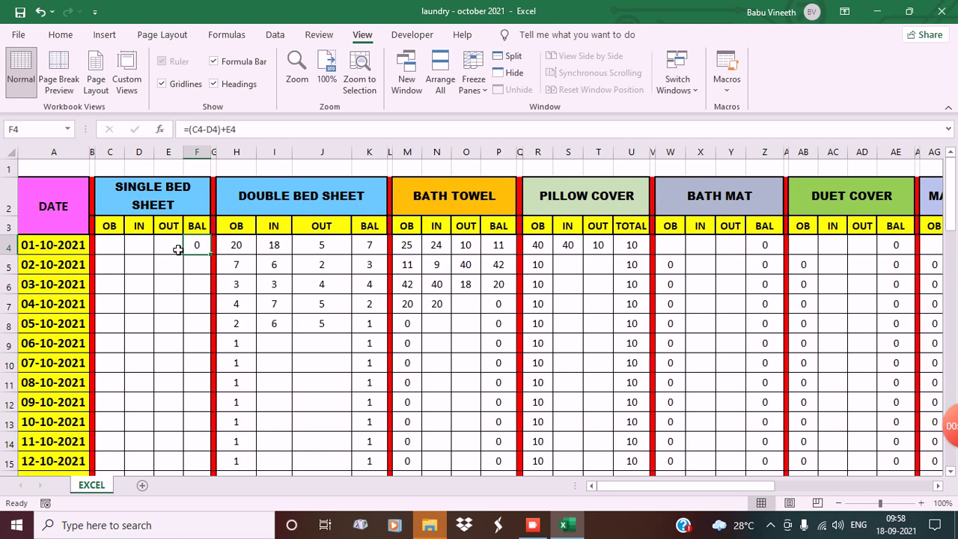
Link the single bed sheet OB cell for 02-10-2021 to the previous day's balance with =F4.
click(119, 269)
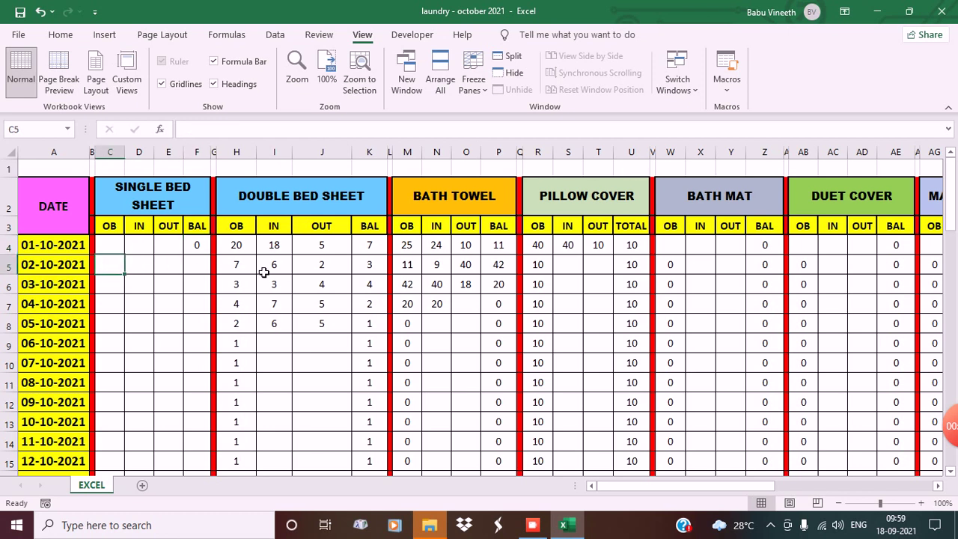
text(=)
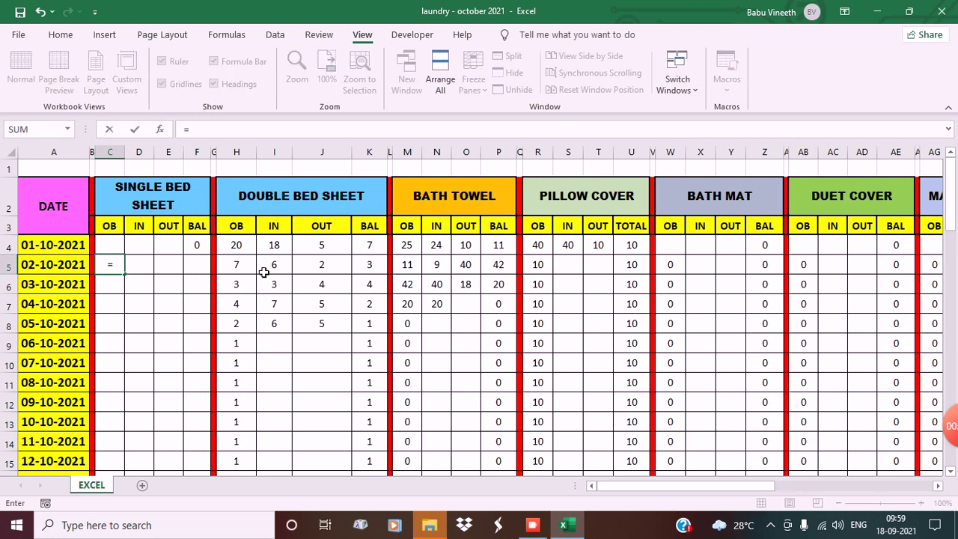
click(199, 246)
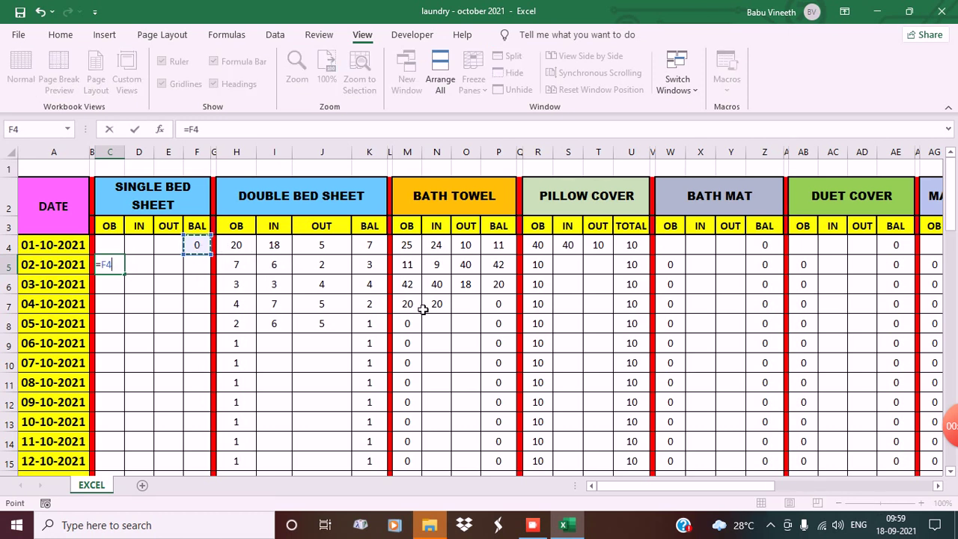
key(Return)
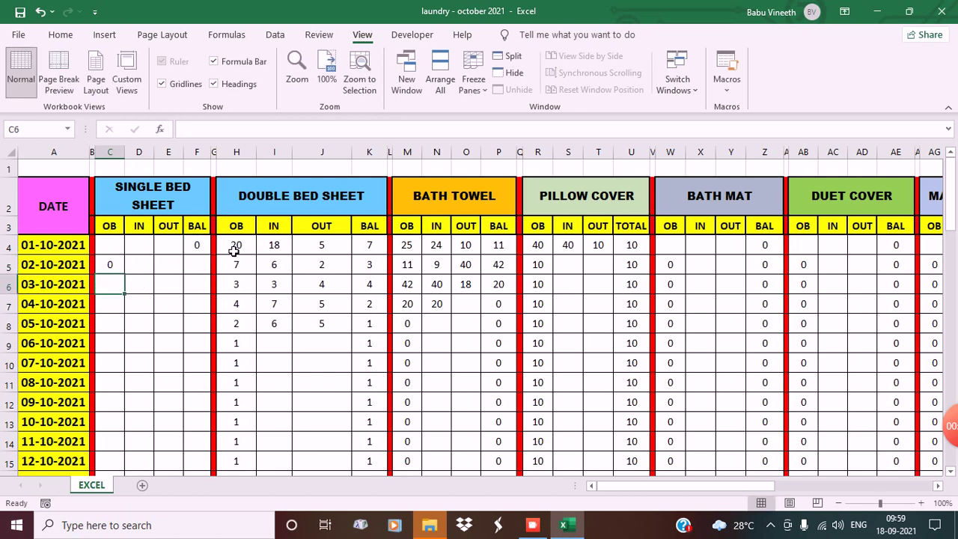
Fill the single bed sheet OB formula from C5 down to the 31-10-2021 row.
click(121, 262)
drag(128, 281, 115, 212)
scroll(255, 215, up, 10)
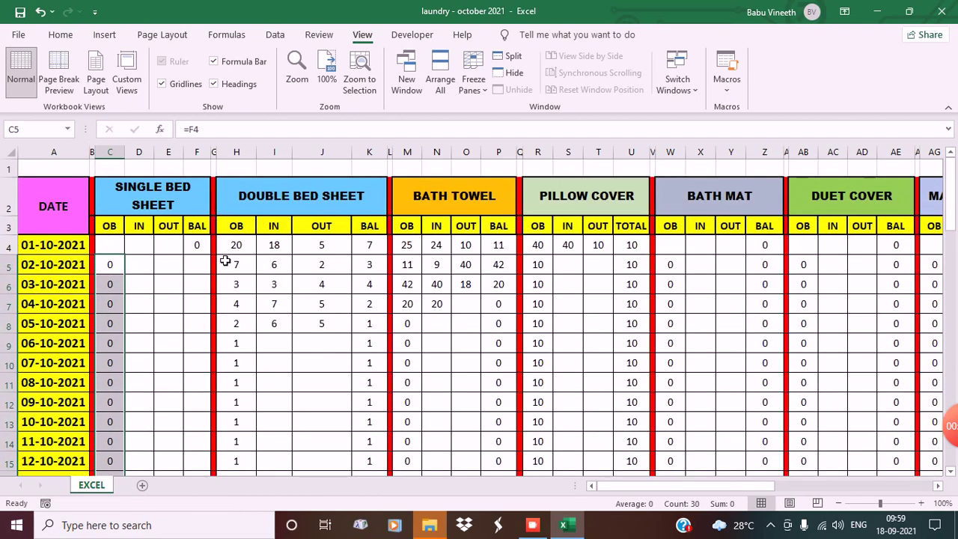
Fill the single bed sheet BAL formula from F4 down to the 31-10-2021 row.
click(196, 248)
drag(212, 255, 202, 457)
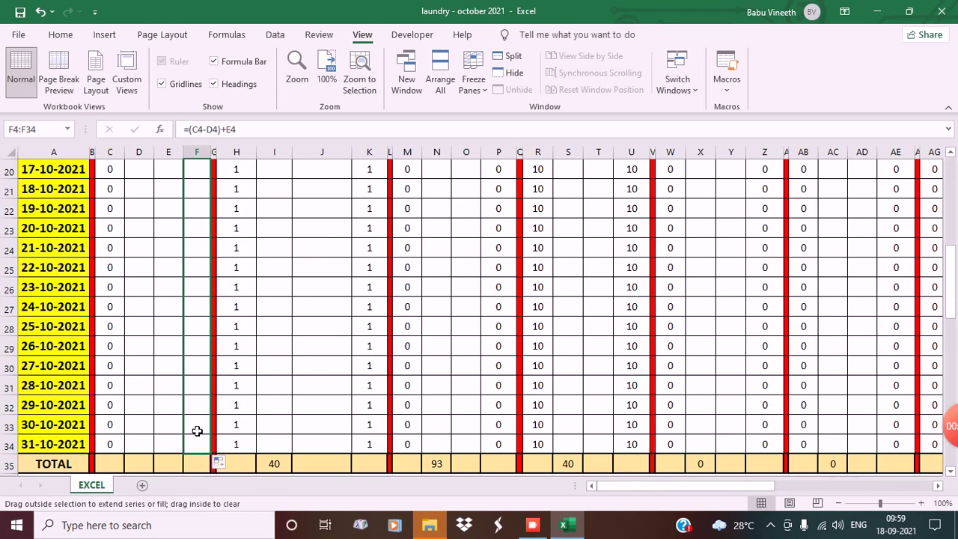
click(154, 285)
scroll(154, 285, up, 6)
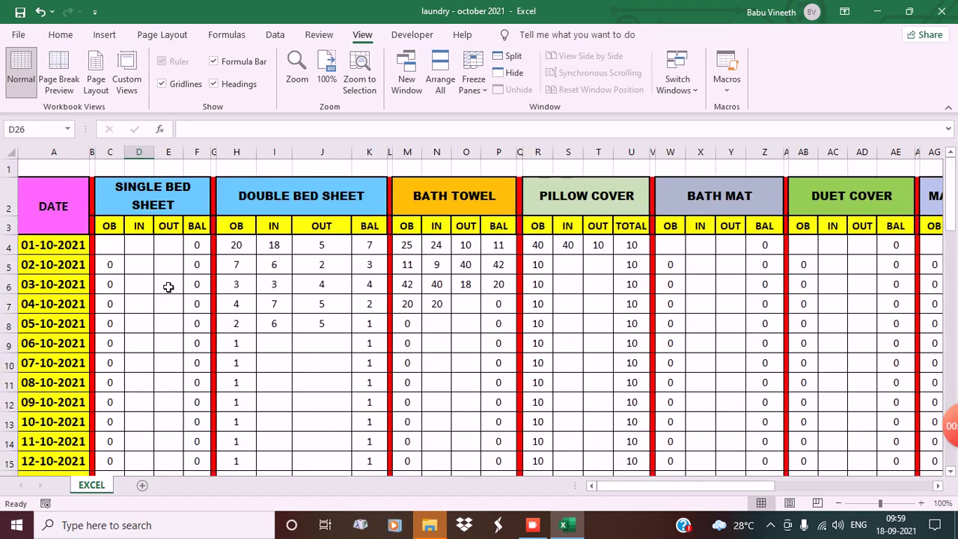
scroll(167, 287, down, 1)
scroll(167, 287, up, 1)
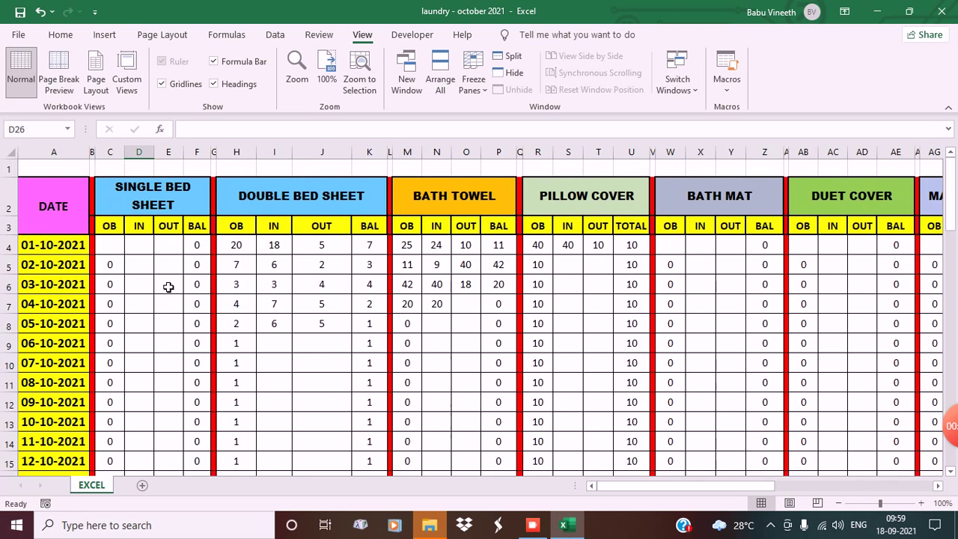
Enter the single bed sheet figures for 01-10-2021: OB 10, IN 8 and OUT 5.
click(112, 255)
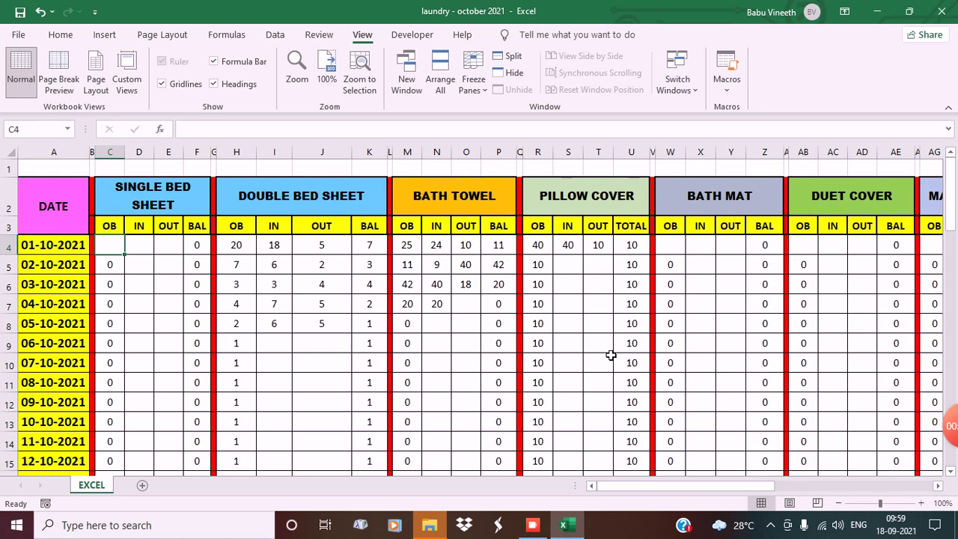
text(1)
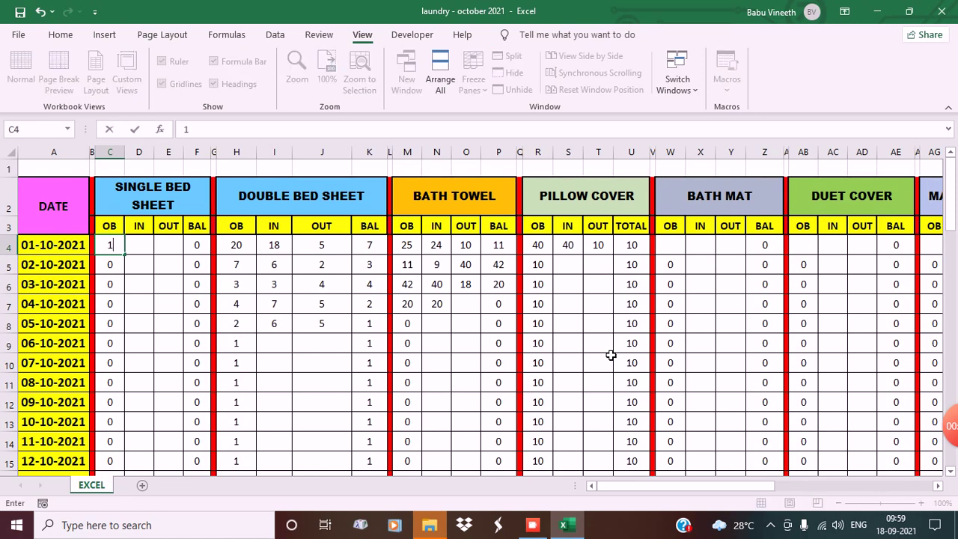
text(0)
key(Return)
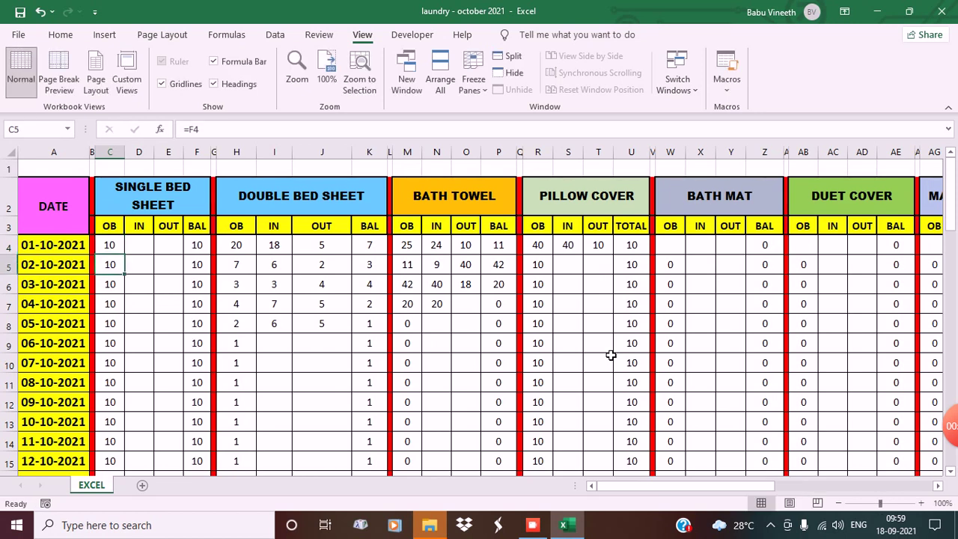
key(Up)
key(Right)
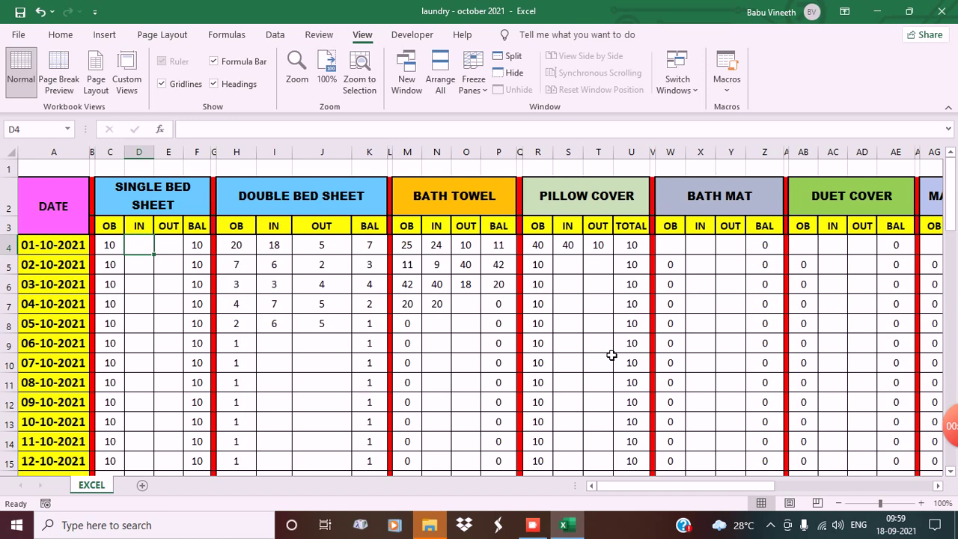
text(8)
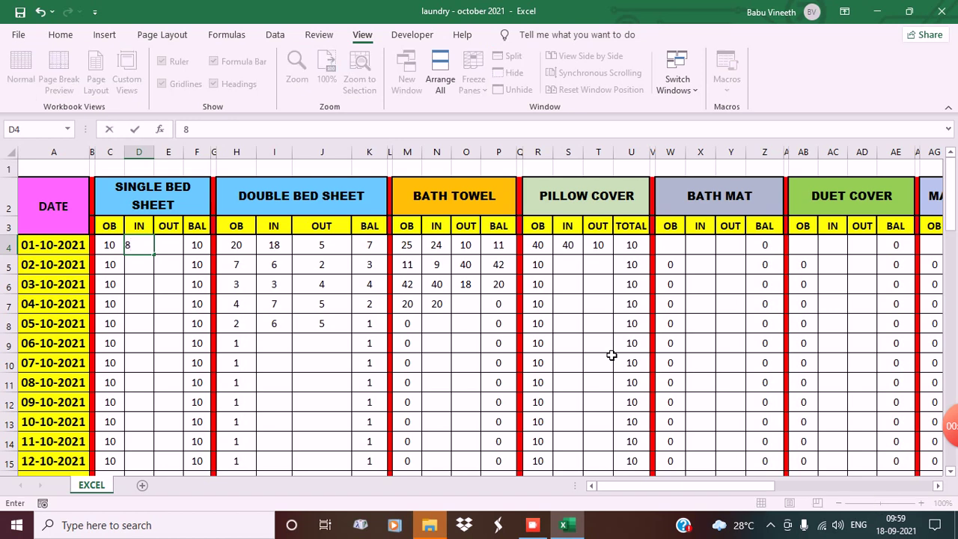
key(Return)
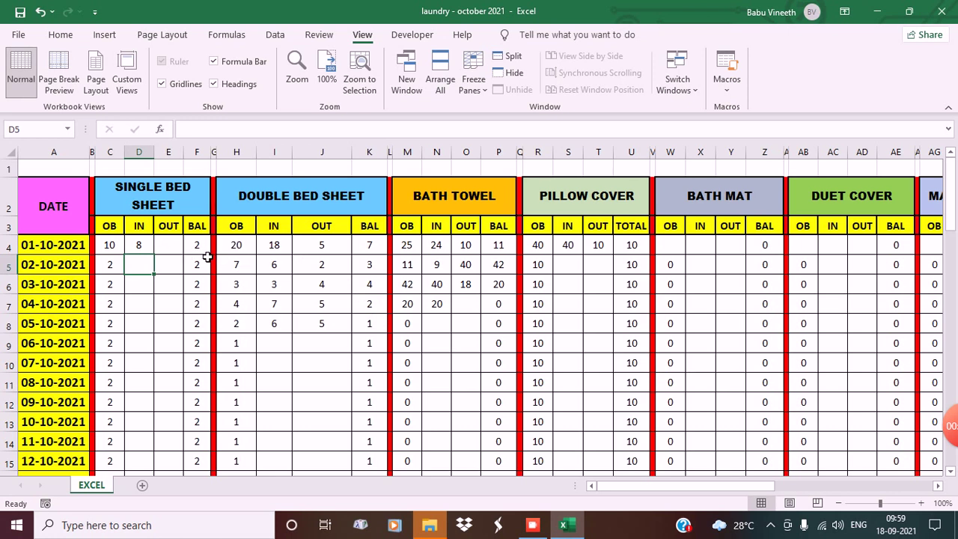
click(169, 247)
text(5)
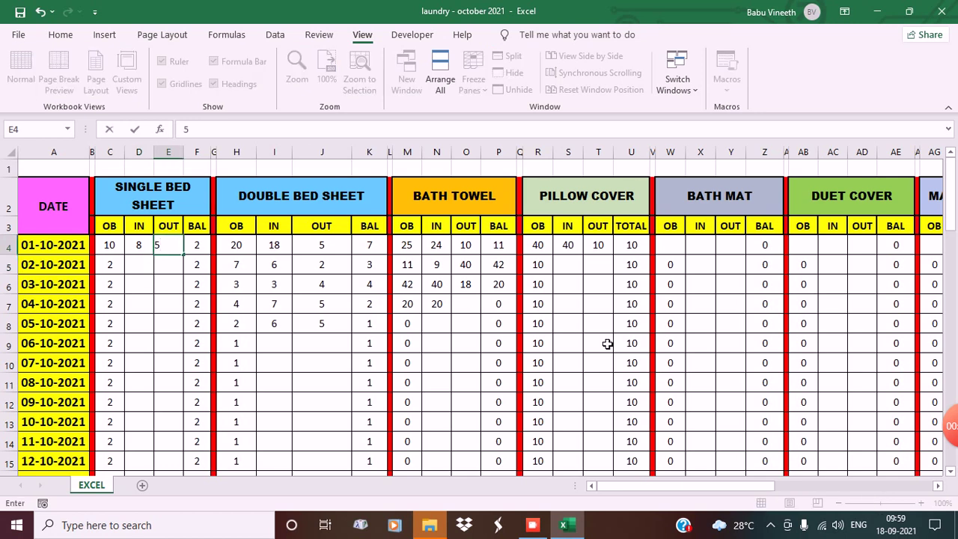
key(Return)
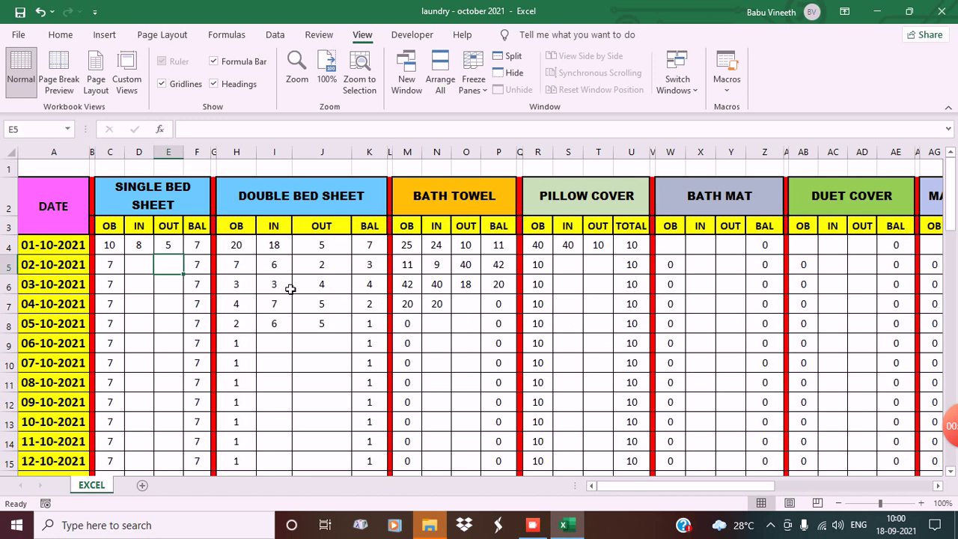
Enter the single bed sheet figures for 02-10-2021: IN 7 and OUT 15.
click(137, 272)
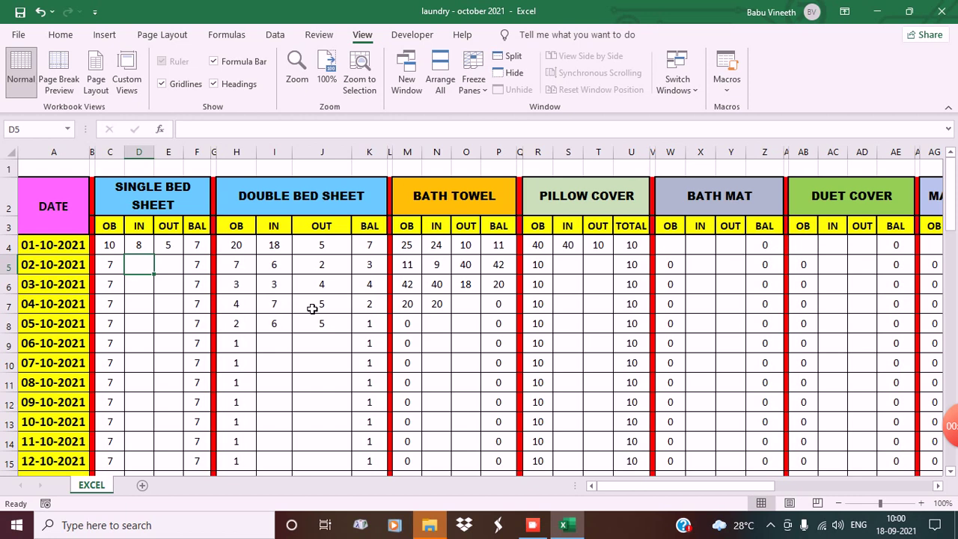
text(7)
key(Return)
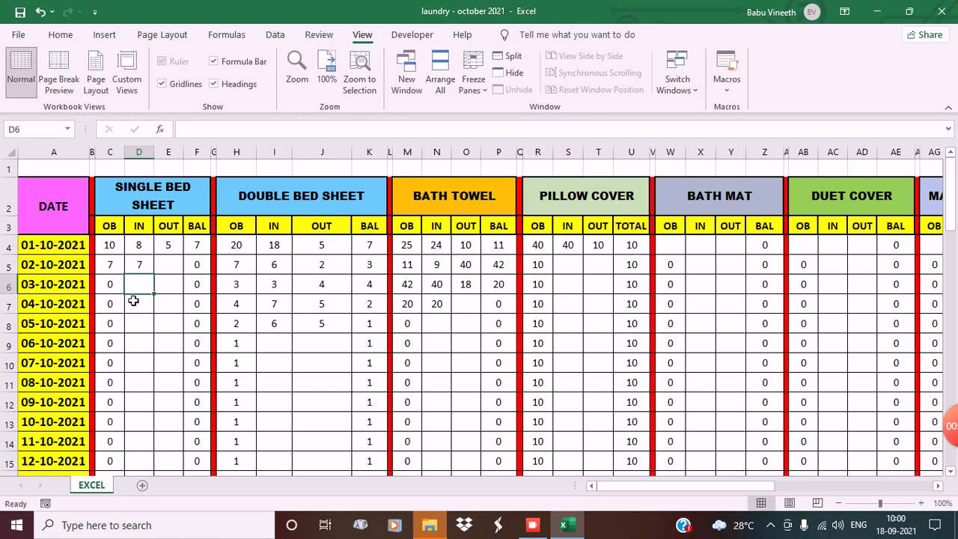
click(171, 272)
text(15)
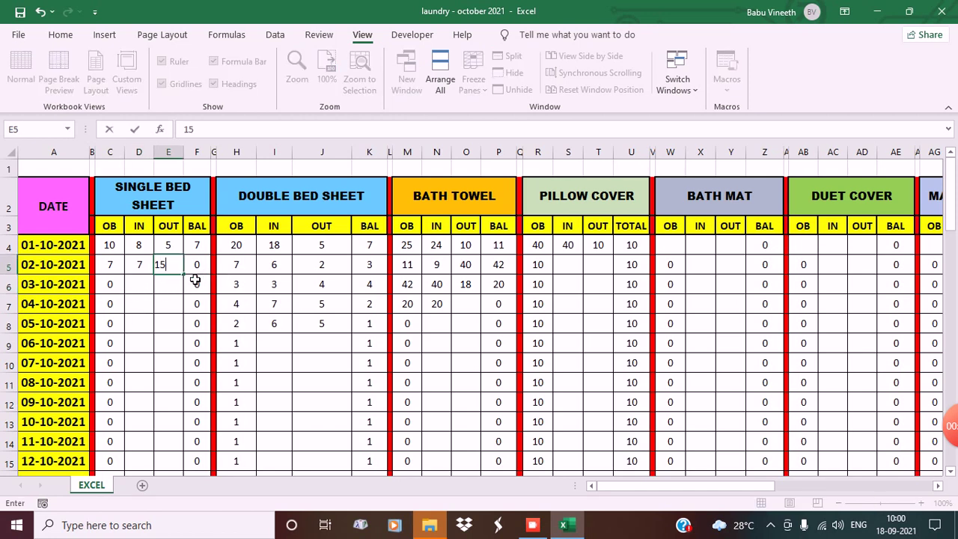
key(Return)
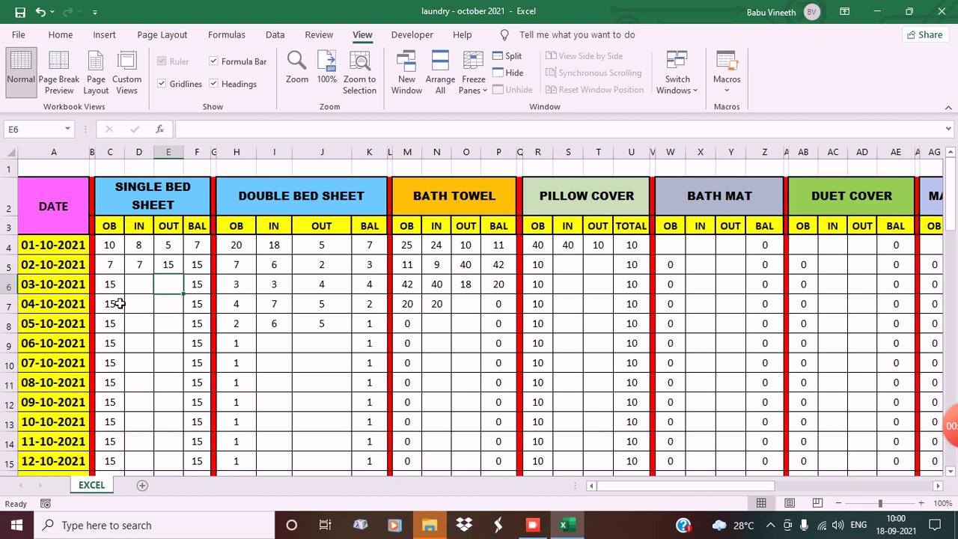
Look through the register's date rows from 01-10-2021 down to the TOTAL row.
scroll(143, 301, down, 1)
scroll(144, 301, up, 1)
scroll(150, 298, down, 2)
scroll(152, 297, down, 5)
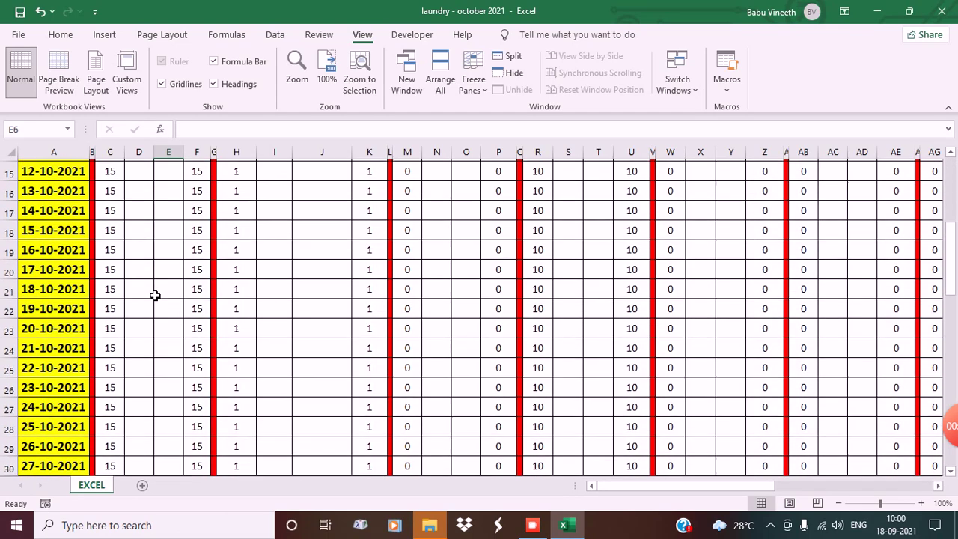
scroll(155, 296, down, 1)
scroll(153, 295, up, 8)
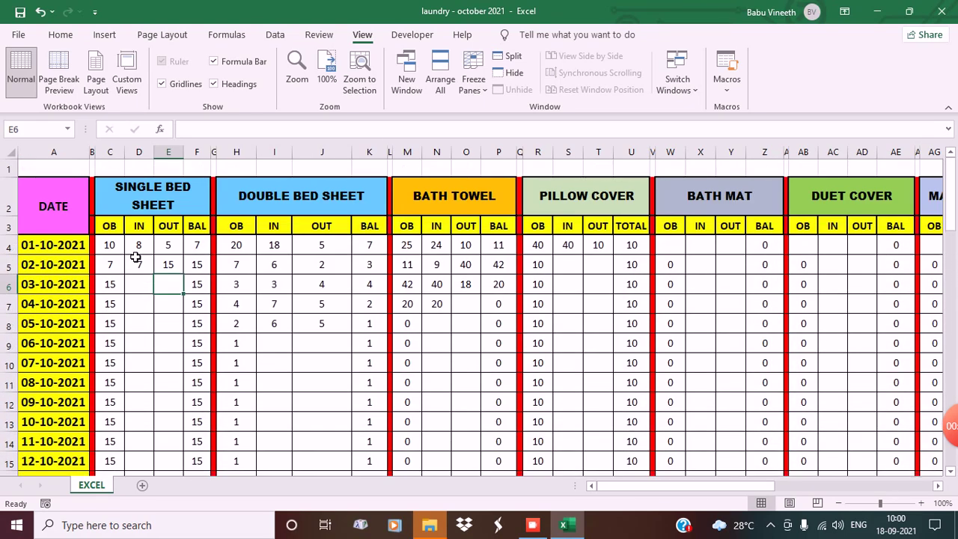
scroll(138, 240, down, 7)
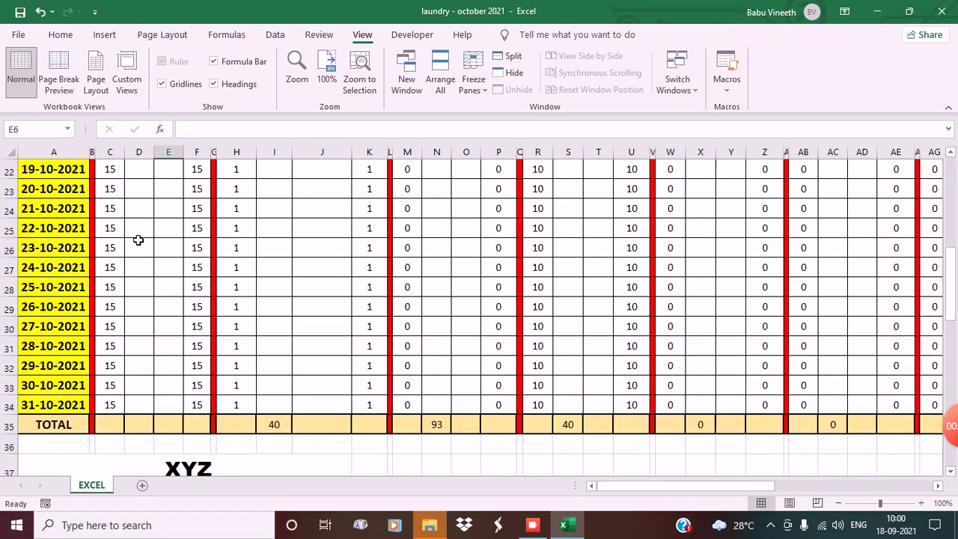
scroll(138, 240, up, 7)
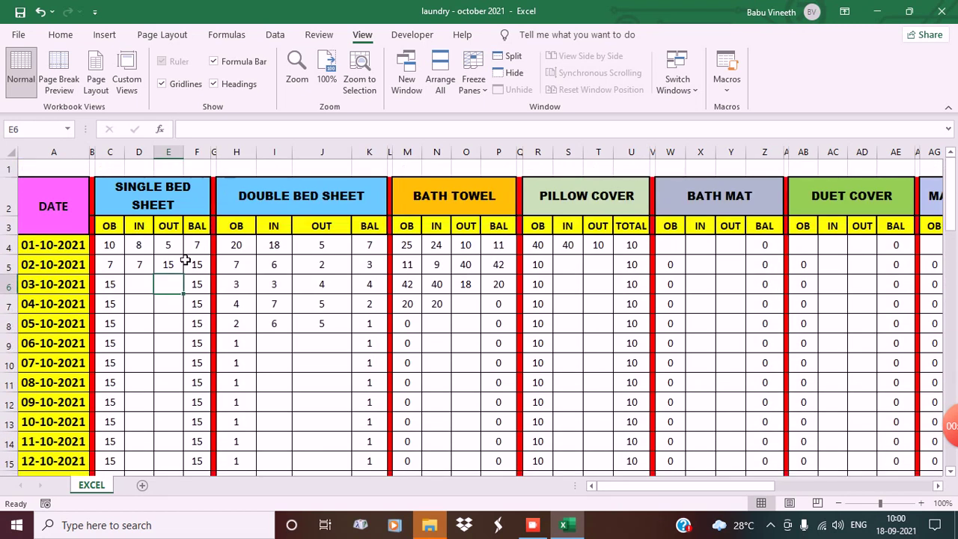
Freeze the header rows above the 01-10-2021 row so they stay in view while going through the register.
click(42, 250)
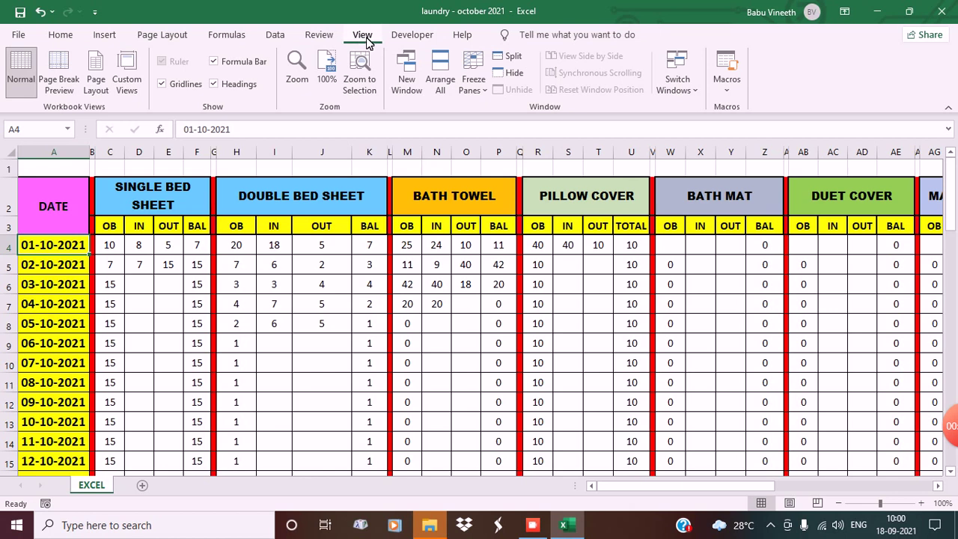
click(476, 93)
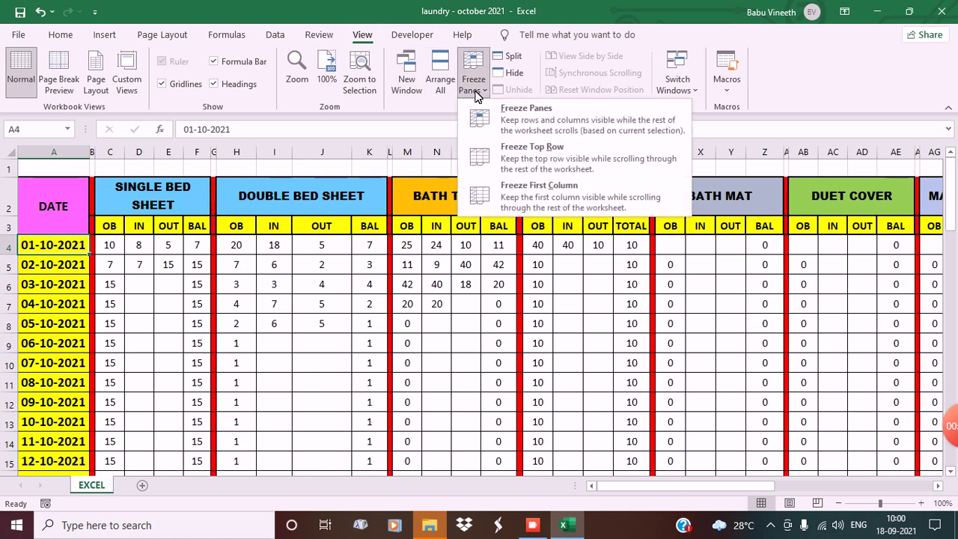
click(509, 118)
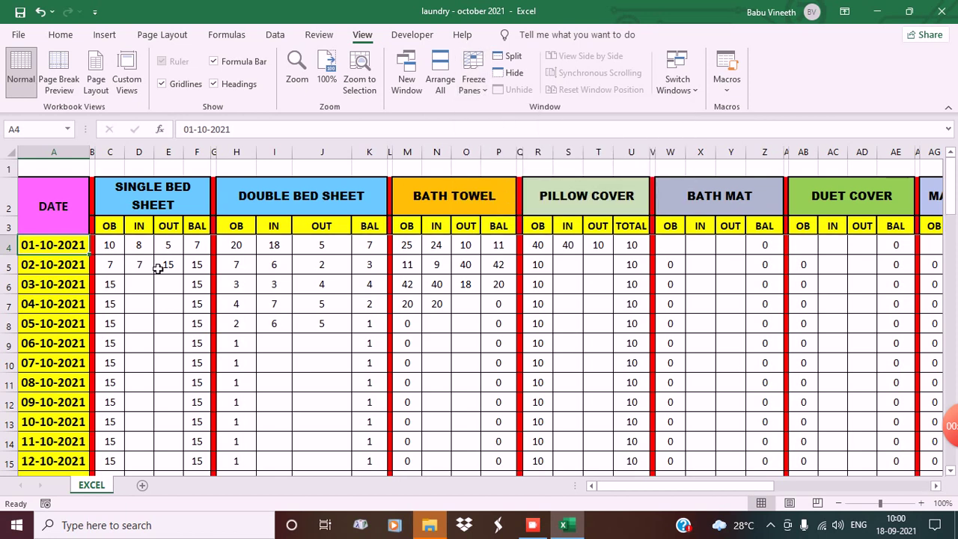
scroll(158, 268, down, 1)
scroll(158, 269, down, 2)
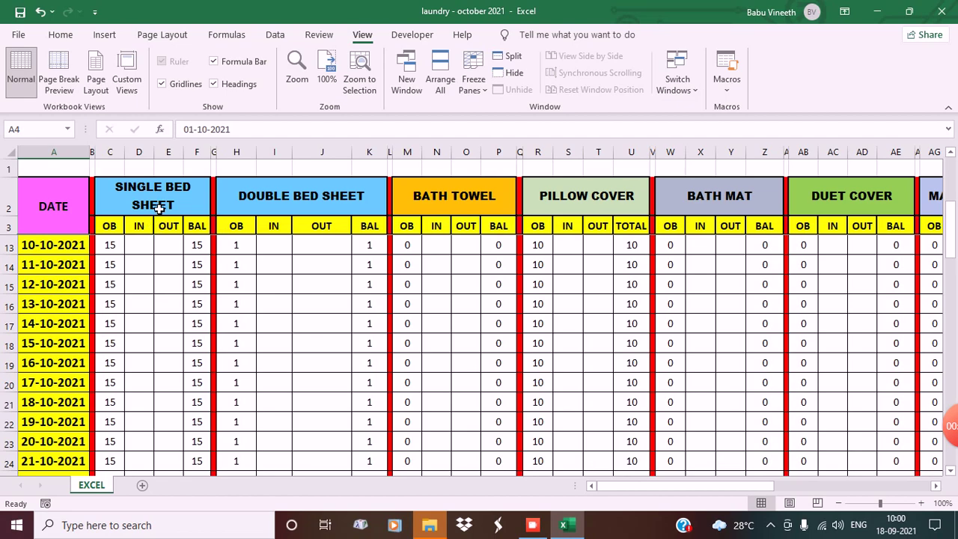
scroll(163, 238, down, 2)
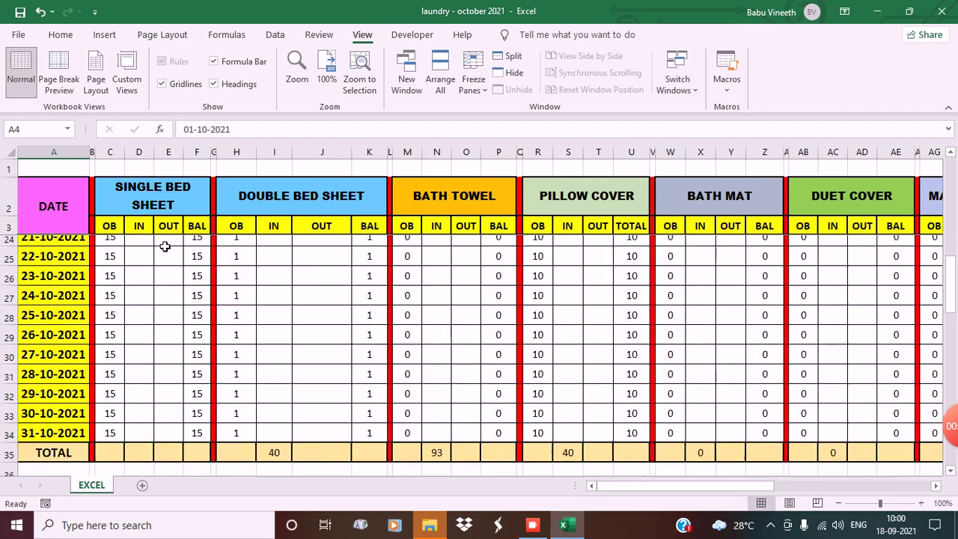
scroll(165, 247, down, 2)
scroll(165, 257, up, 7)
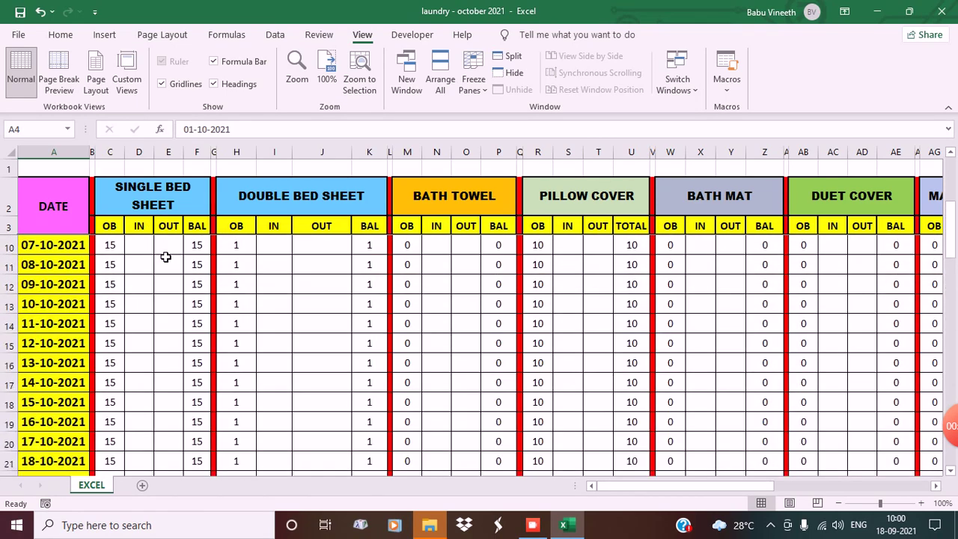
scroll(166, 256, up, 2)
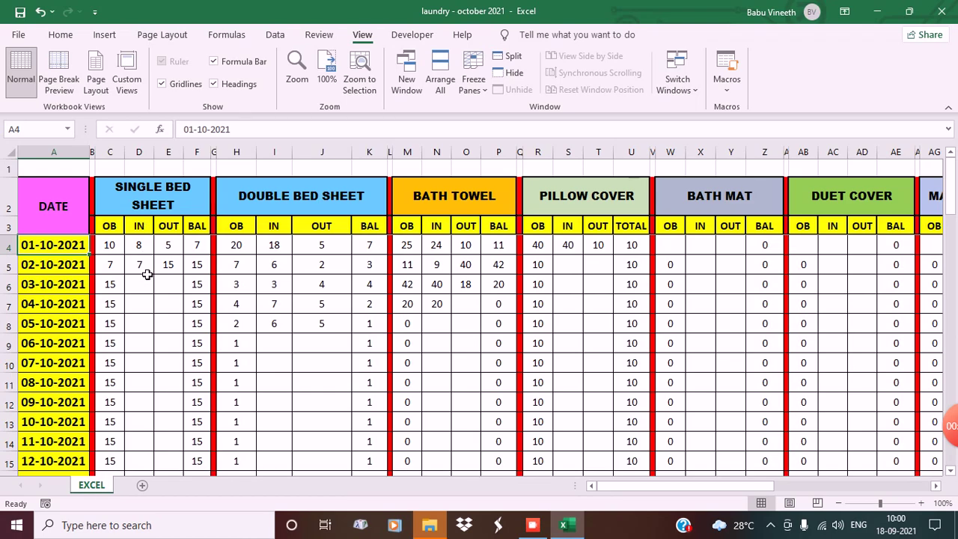
Total the single bed sheet IN column in D35 with AutoSum over D4:D34.
scroll(147, 275, down, 8)
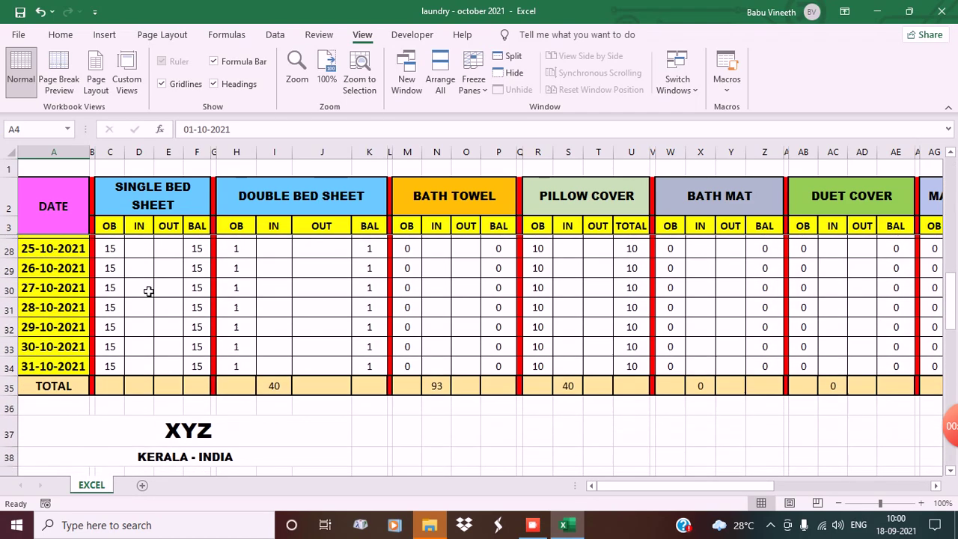
click(150, 383)
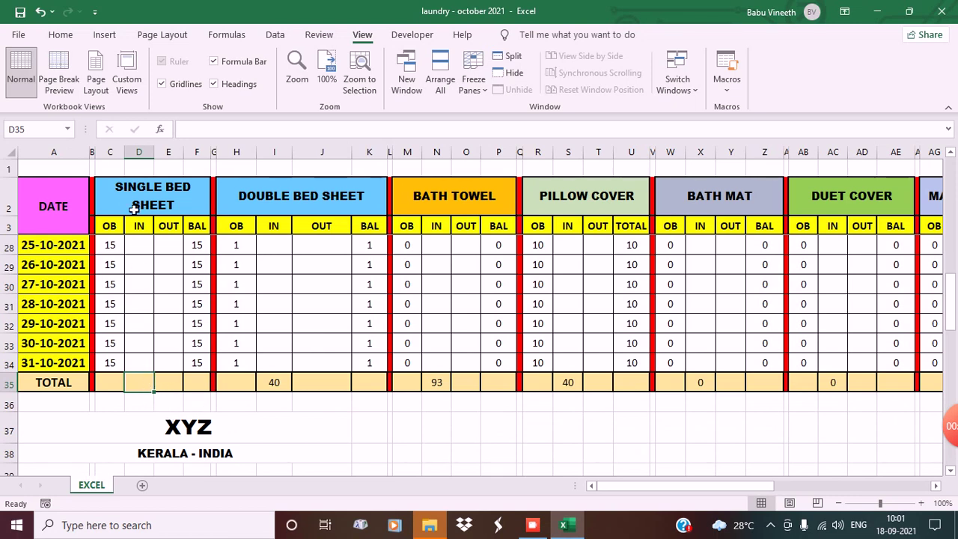
click(66, 34)
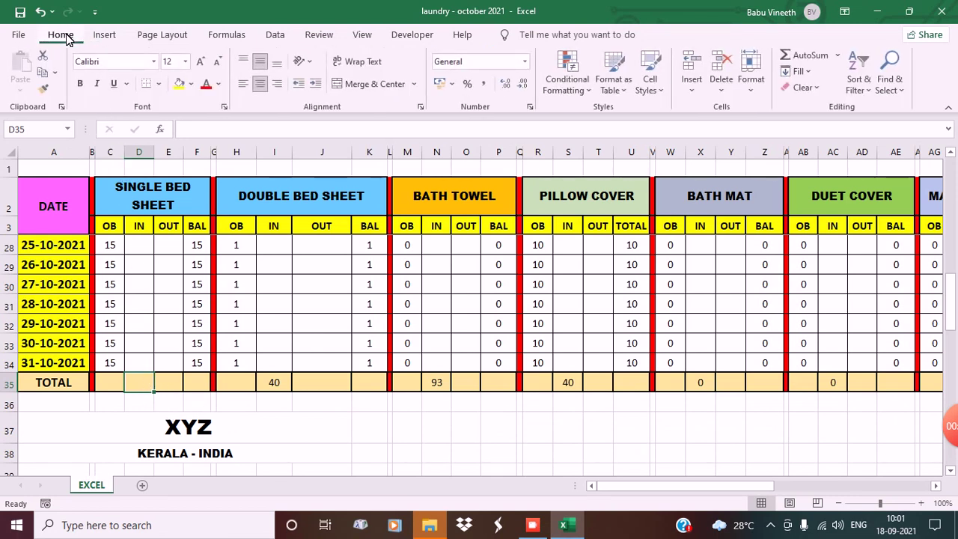
click(813, 58)
scroll(272, 326, up, 5)
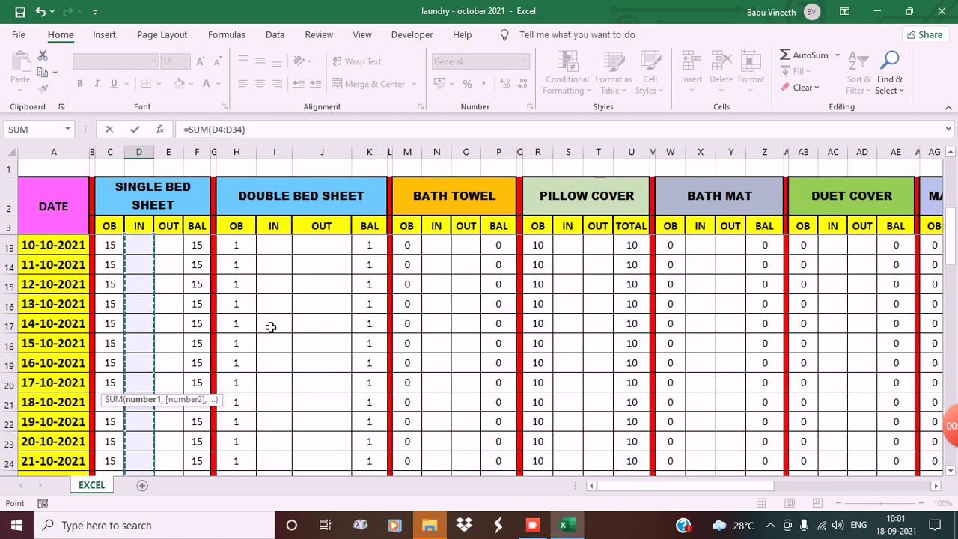
scroll(271, 326, up, 3)
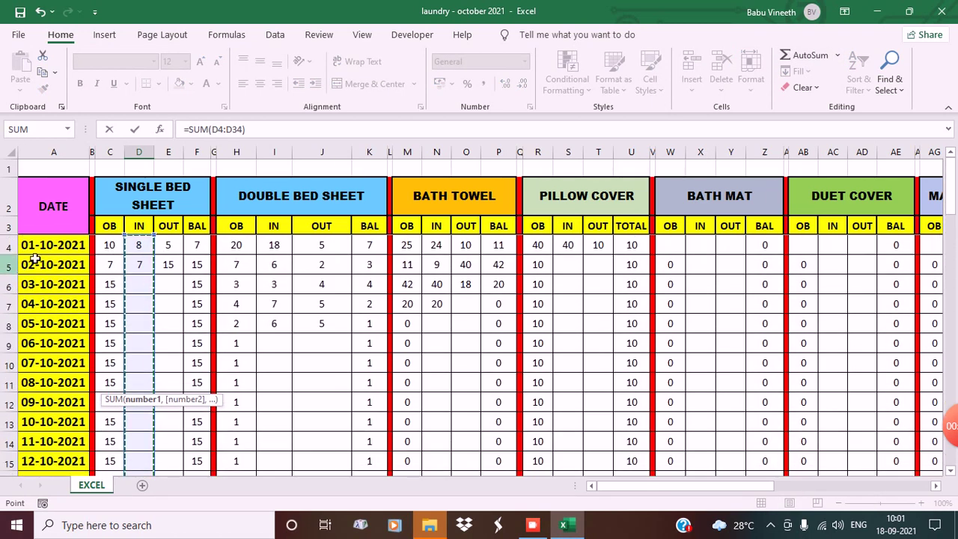
scroll(139, 330, down, 10)
scroll(139, 341, down, 1)
scroll(128, 329, up, 2)
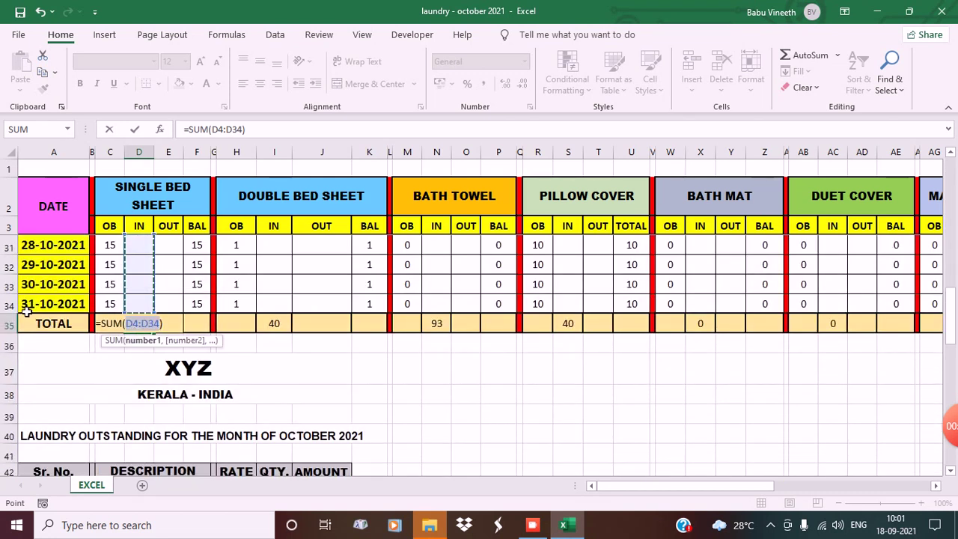
key(Return)
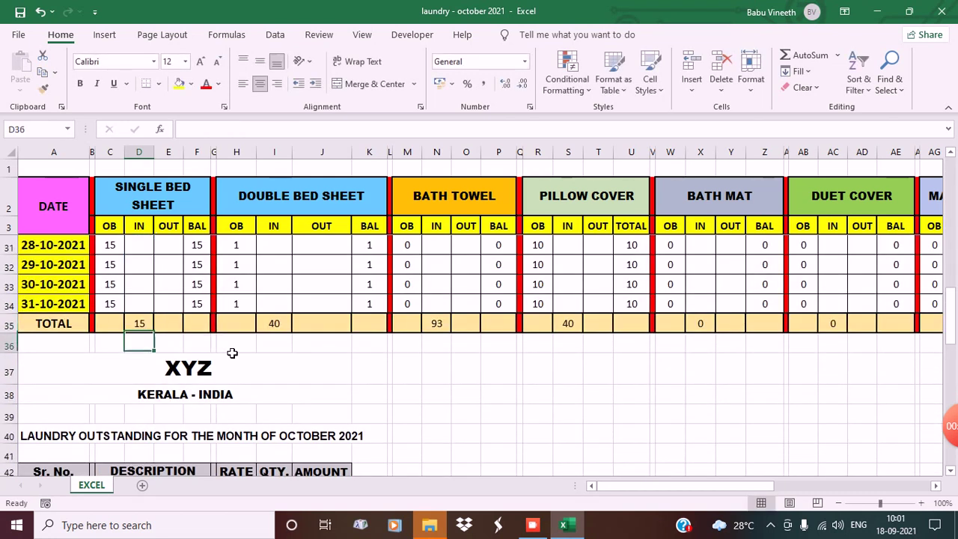
Check the daily single bed sheet IN entries against the SUM formula in the TOTAL row.
scroll(152, 338, up, 9)
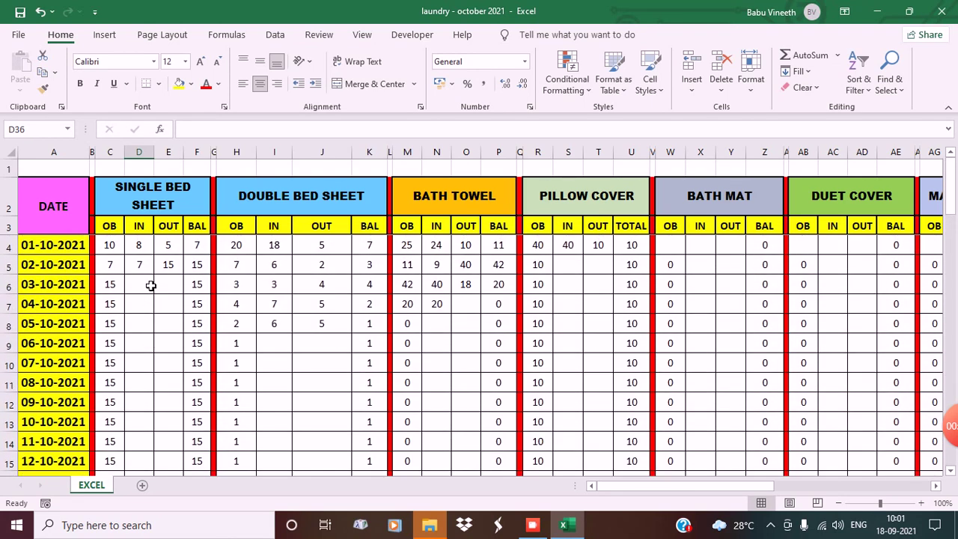
scroll(150, 285, down, 2)
scroll(150, 288, up, 2)
scroll(150, 307, down, 9)
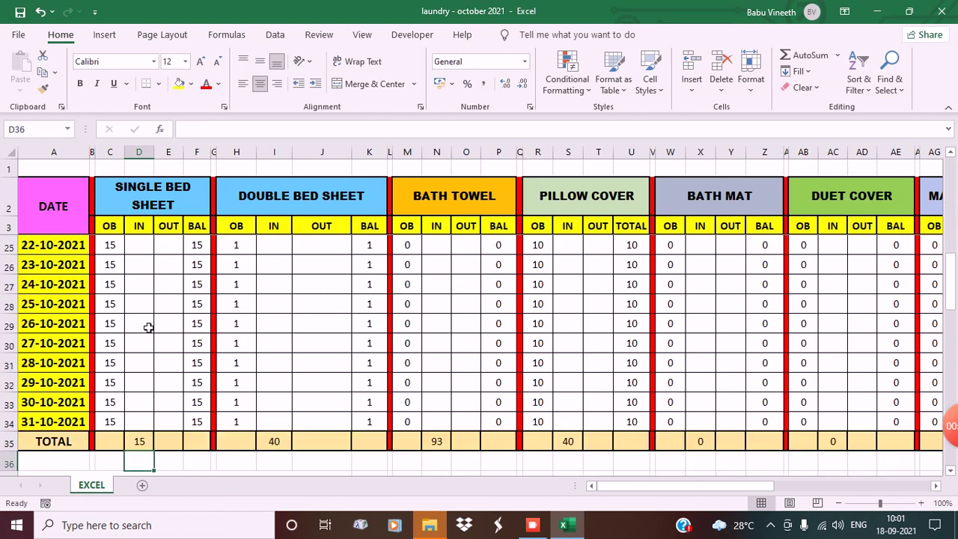
click(150, 328)
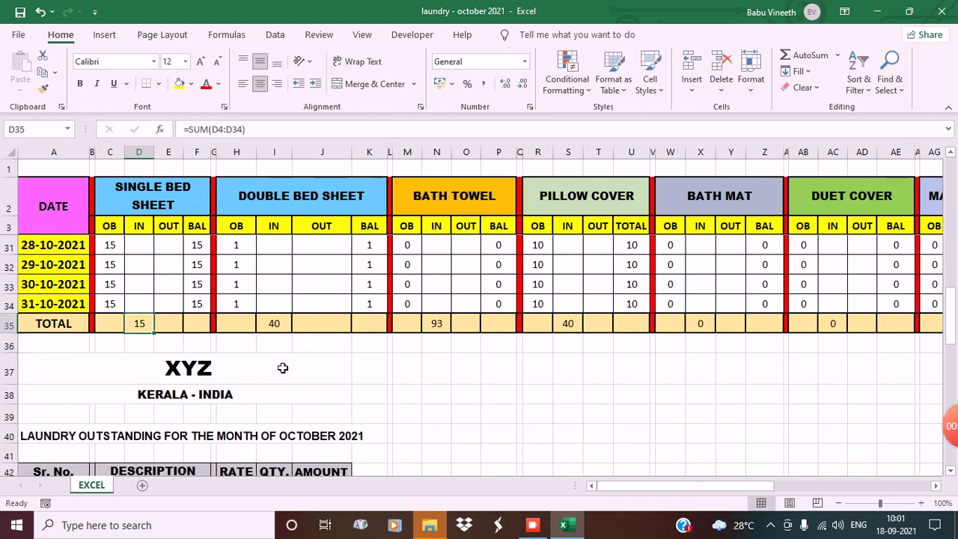
scroll(282, 368, up, 3)
scroll(282, 368, down, 6)
scroll(282, 365, up, 7)
Examine the October 2021 laundry outstanding table's descriptions, rates, quantities and amounts beneath the TOTAL row.
scroll(284, 363, down, 6)
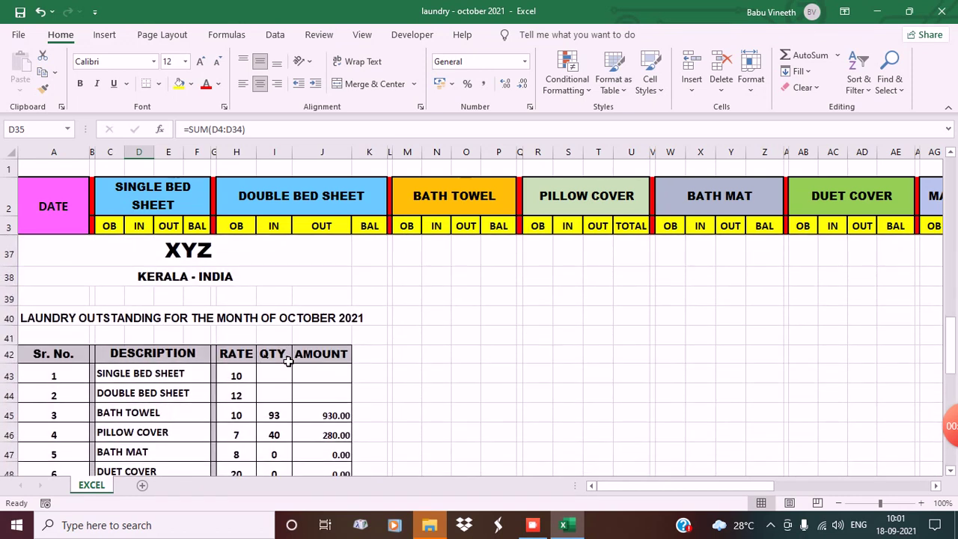
scroll(289, 363, down, 1)
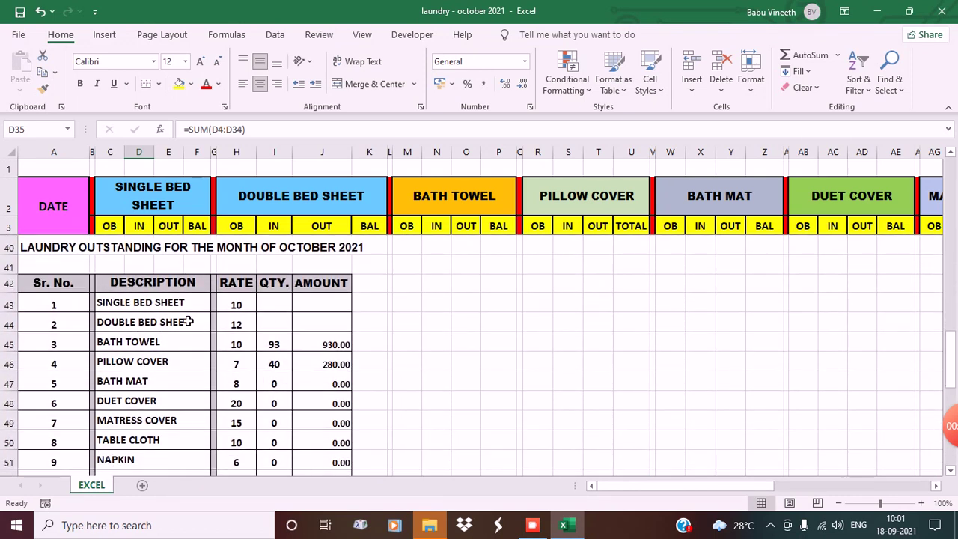
scroll(187, 321, up, 3)
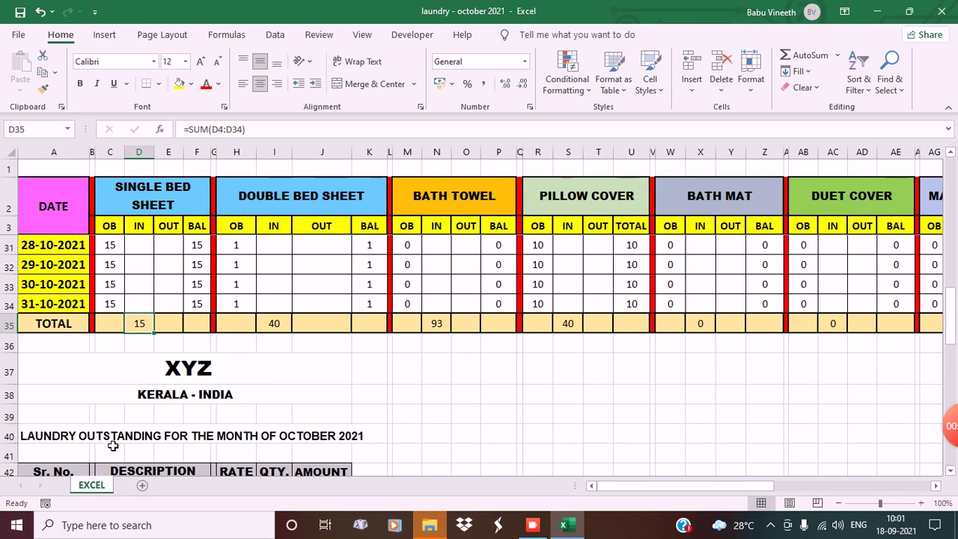
scroll(161, 450, down, 2)
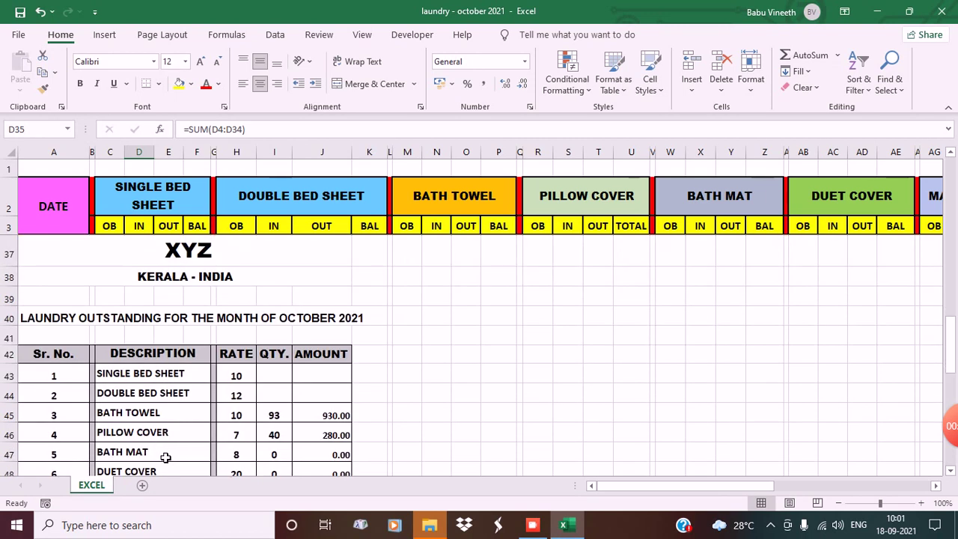
scroll(56, 367, down, 1)
scroll(54, 435, down, 1)
scroll(81, 431, up, 1)
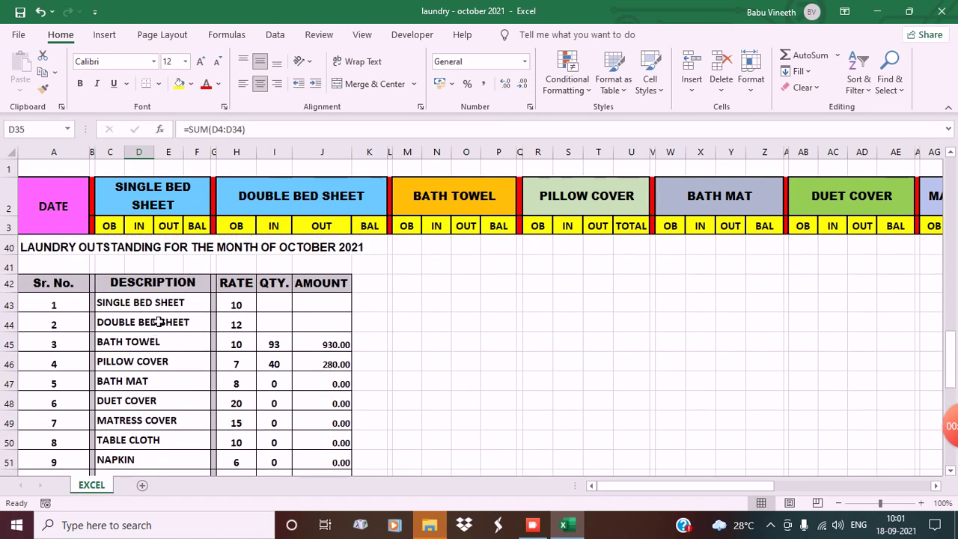
scroll(163, 374, down, 1)
scroll(163, 384, up, 3)
scroll(259, 389, down, 1)
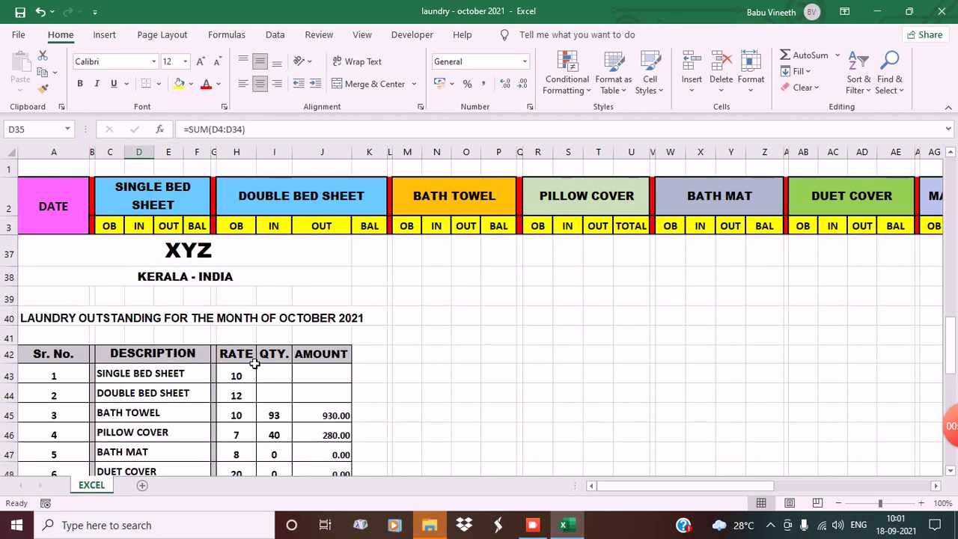
scroll(254, 364, down, 1)
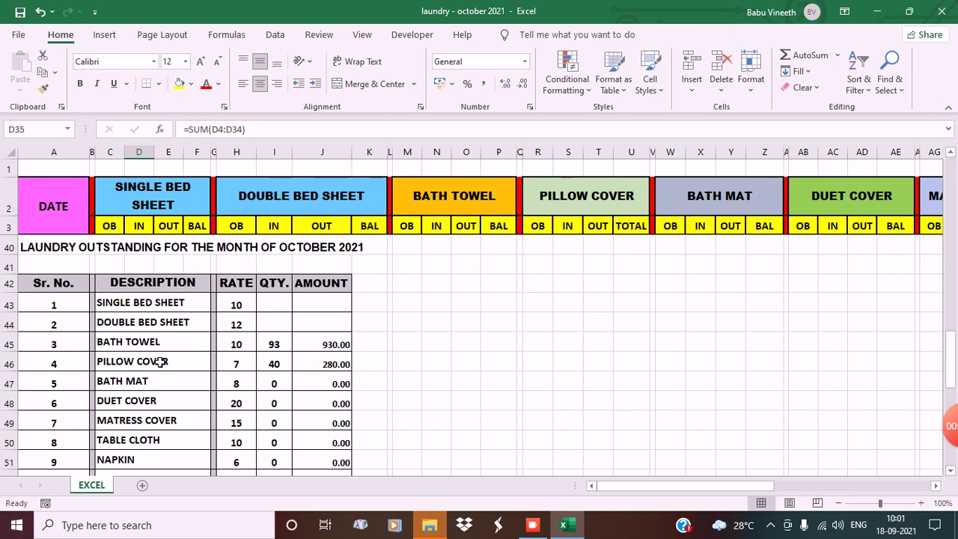
scroll(276, 380, up, 1)
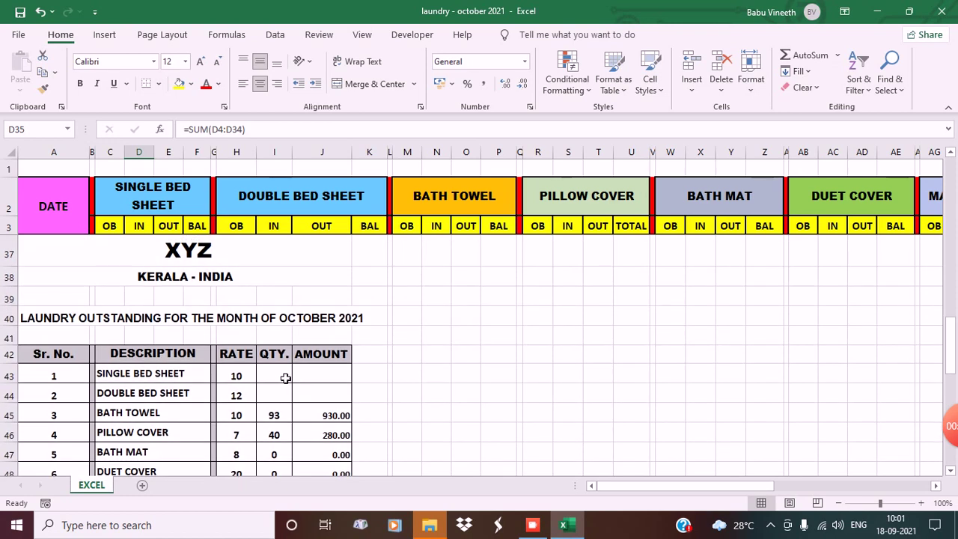
Link the single bed sheet QTY. in I43 of the outstanding table to its IN total with =D35.
click(275, 376)
scroll(413, 414, up, 2)
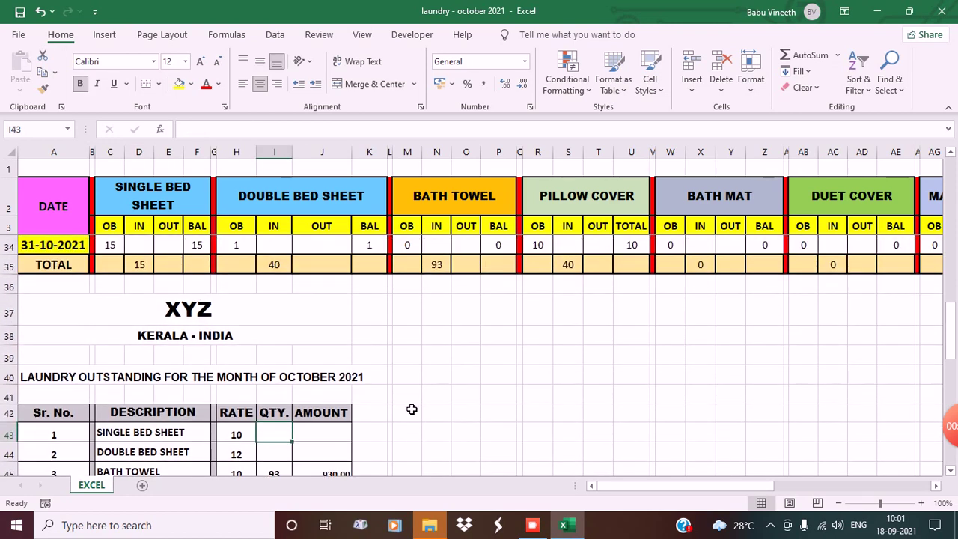
scroll(412, 409, down, 1)
text(=)
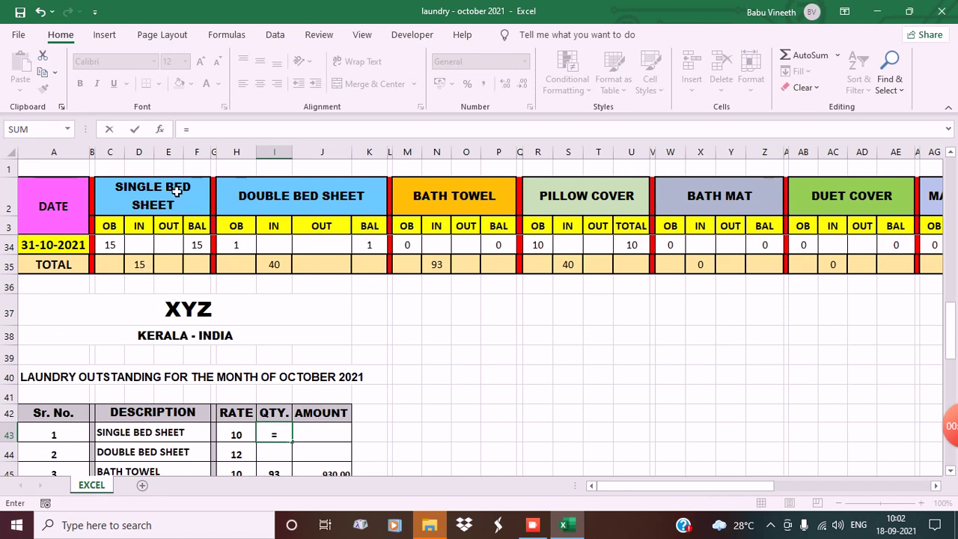
click(143, 266)
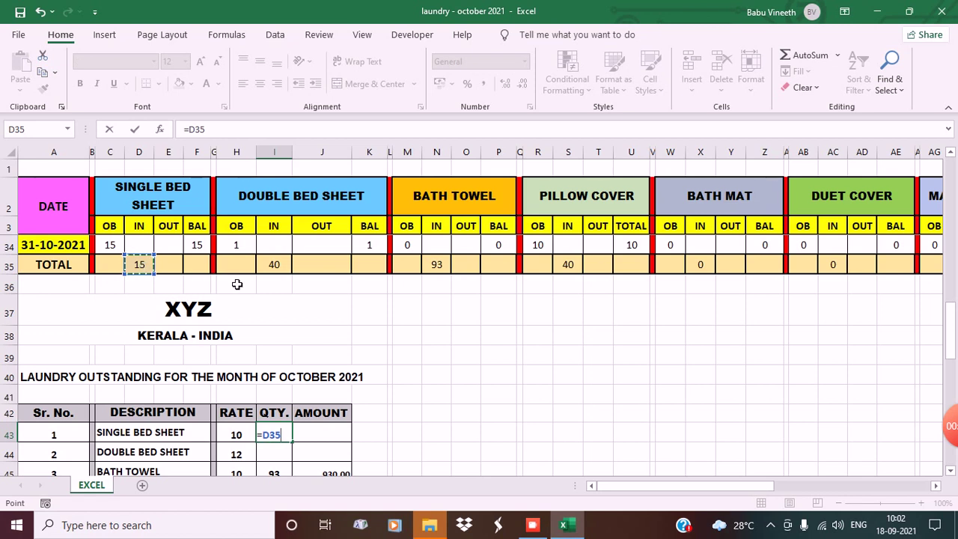
key(Return)
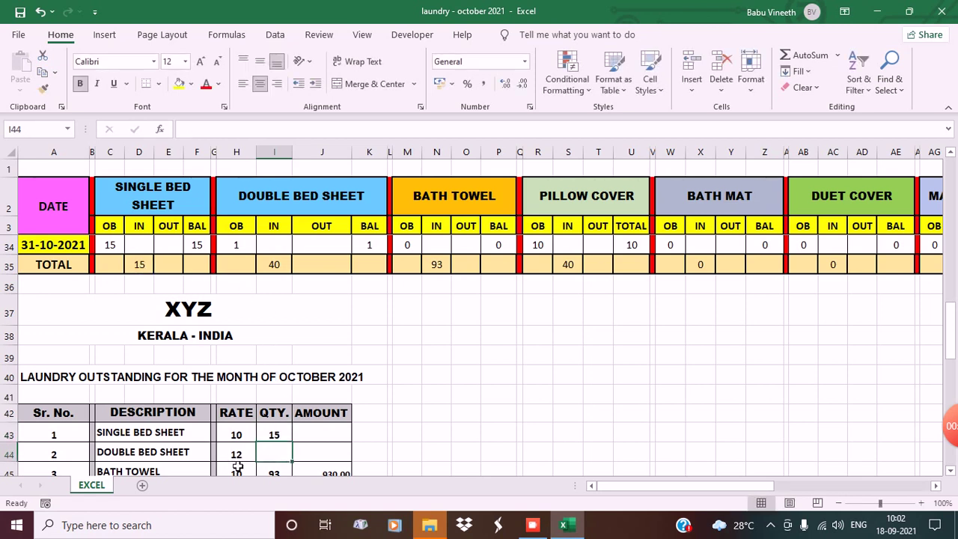
Link the double bed sheet QTY. in I44 to its IN total with =I35.
text(=)
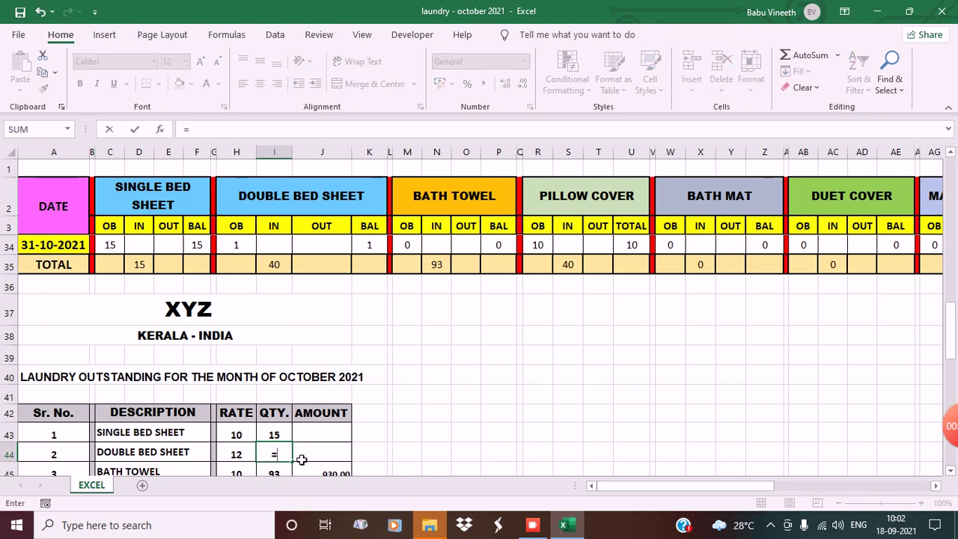
click(289, 263)
key(Return)
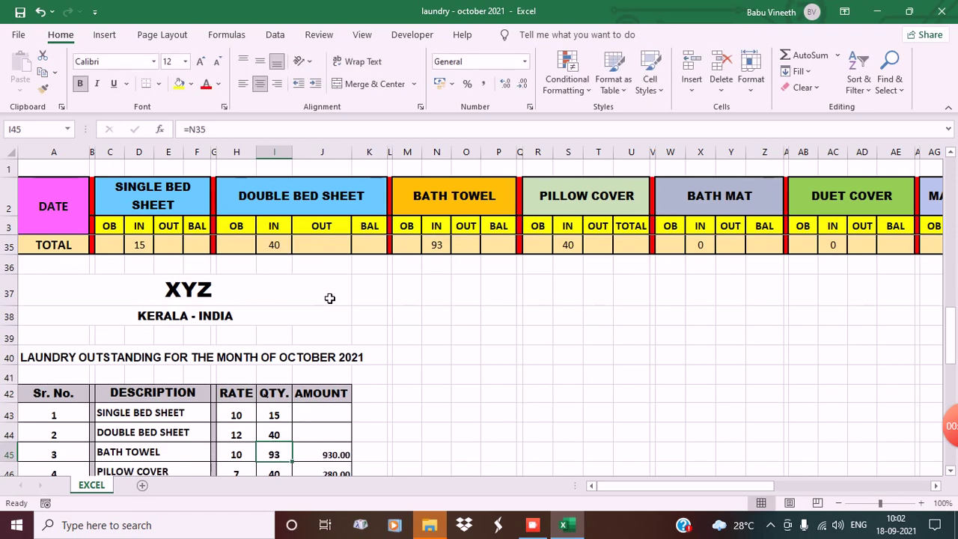
Calculate the single bed sheet AMOUNT in J43 by multiplying its rate by its quantity with =H43*I43.
scroll(342, 374, down, 2)
scroll(342, 389, up, 2)
click(341, 421)
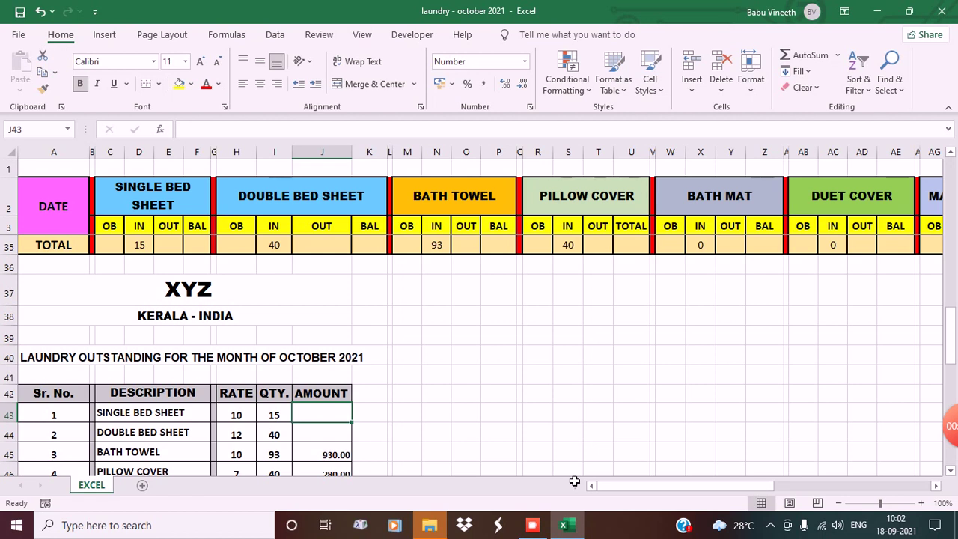
text(=)
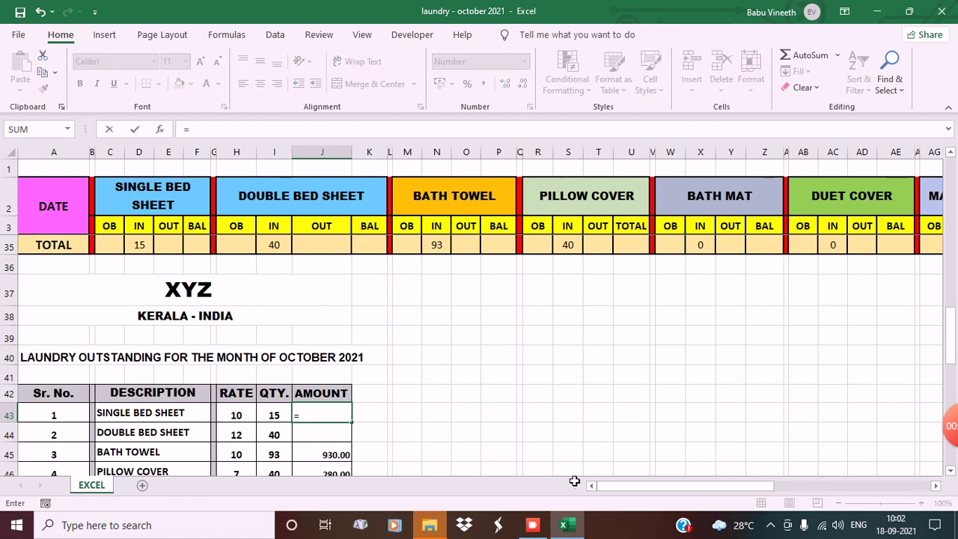
click(254, 420)
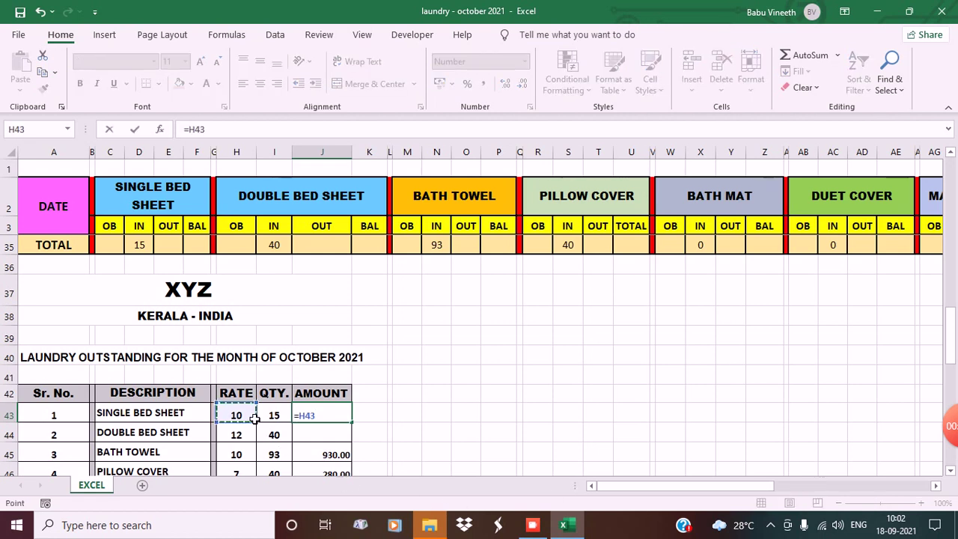
text(*)
click(283, 420)
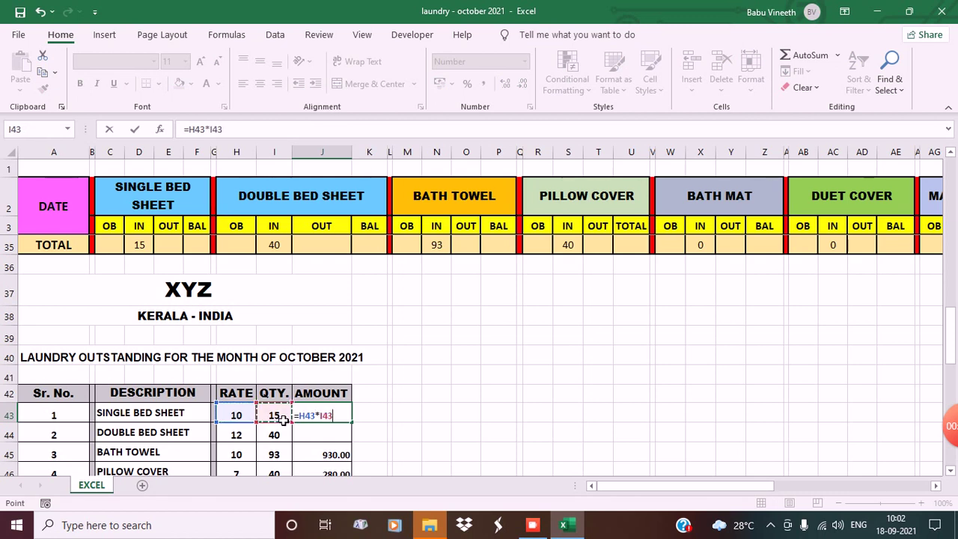
key(Return)
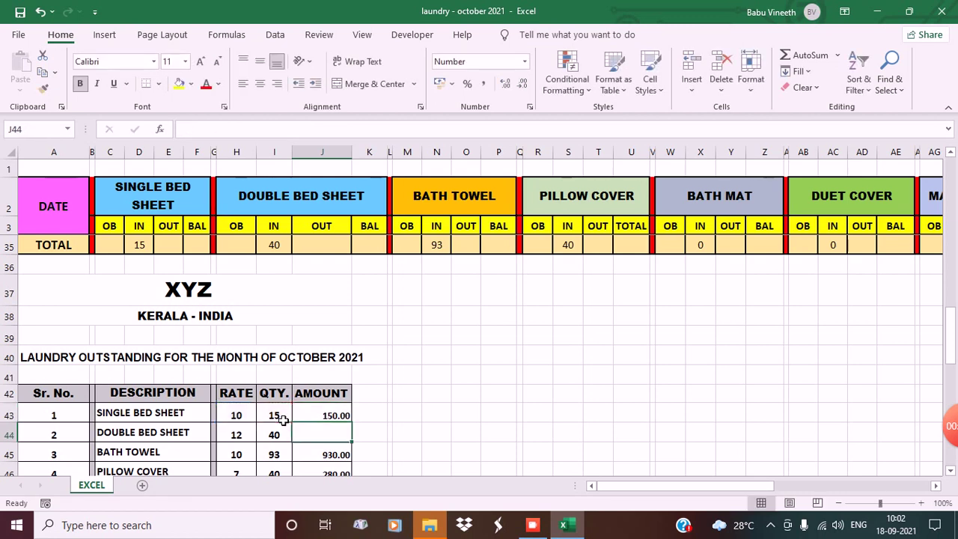
Fill the rate-times-quantity formula from J43 down the AMOUNT column for the other laundry items.
click(321, 417)
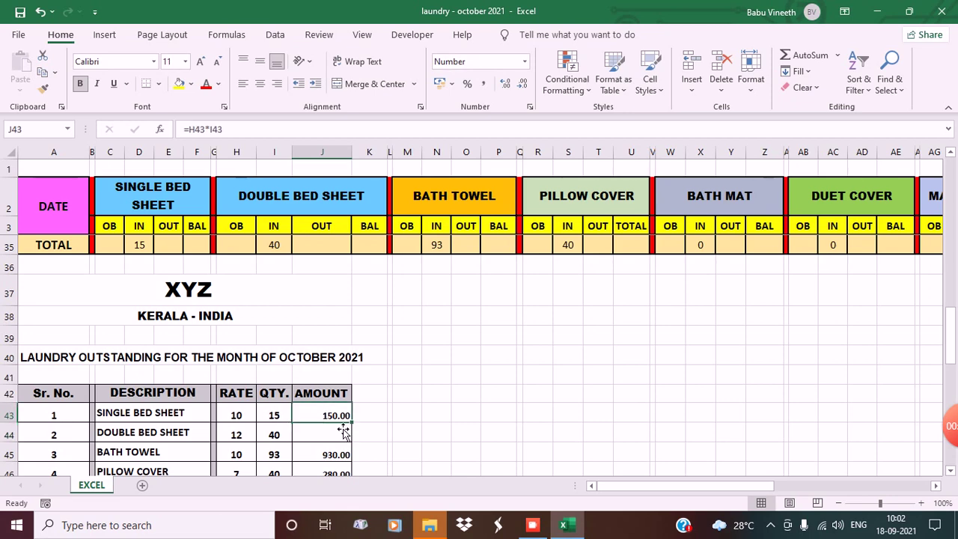
mouse_move(357, 429)
mouse_down()
mouse_move(352, 474)
mouse_move(346, 426)
mouse_up()
click(444, 409)
scroll(444, 404, up, 3)
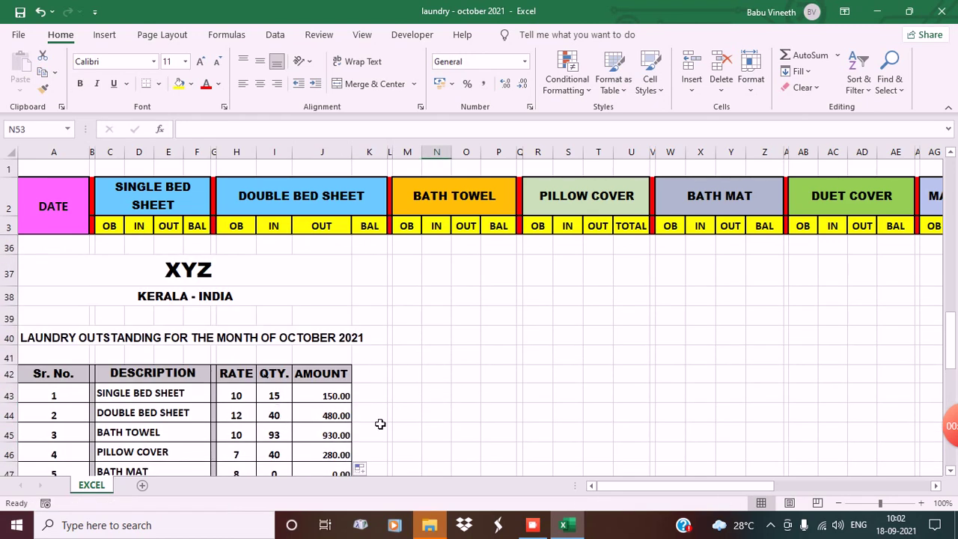
Sum the item amounts in the TOTAL AMOUNT cell J55 with =SUM(J43:J54).
scroll(315, 426, down, 4)
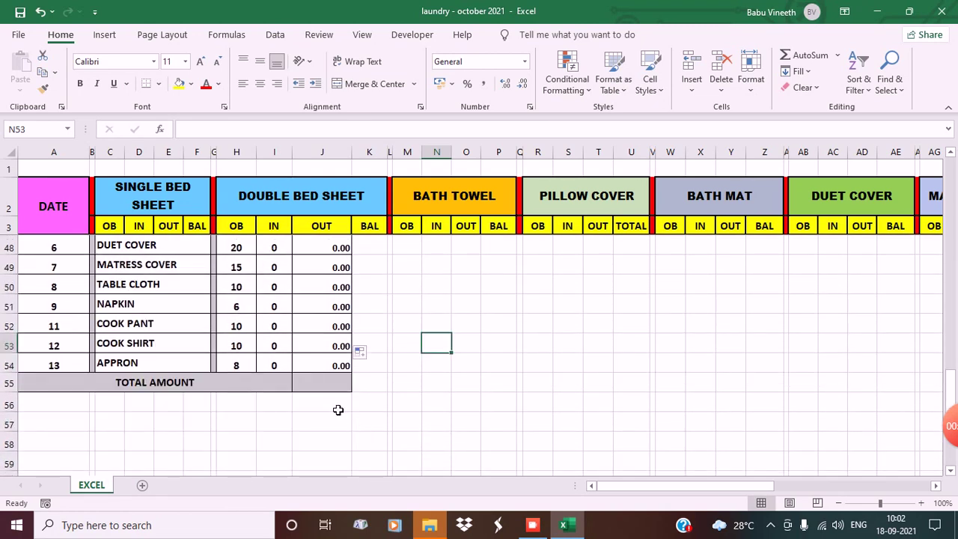
click(314, 390)
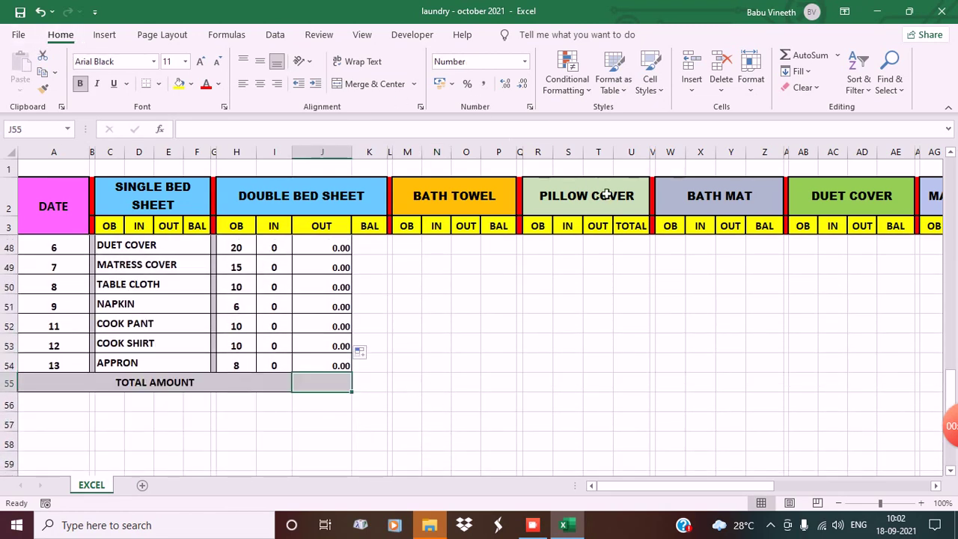
click(807, 57)
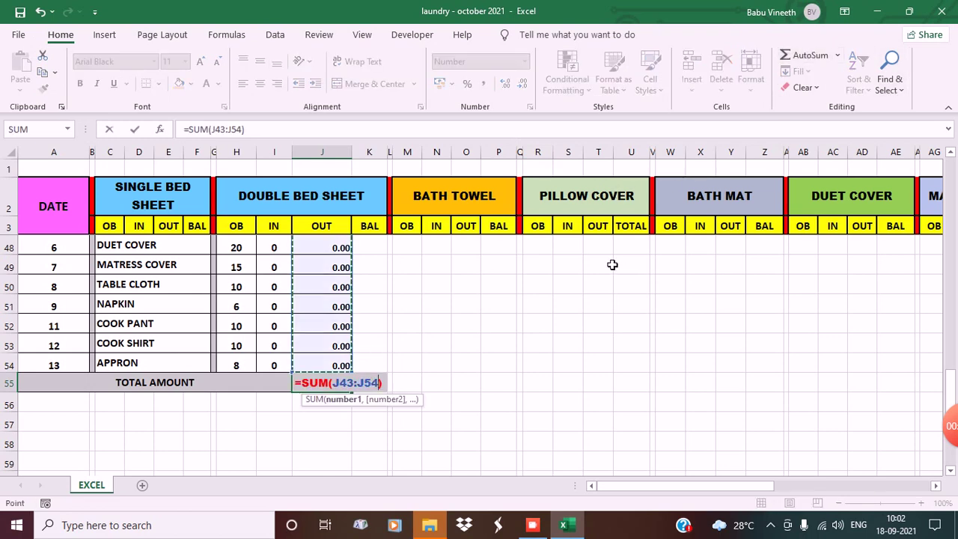
scroll(404, 388, up, 3)
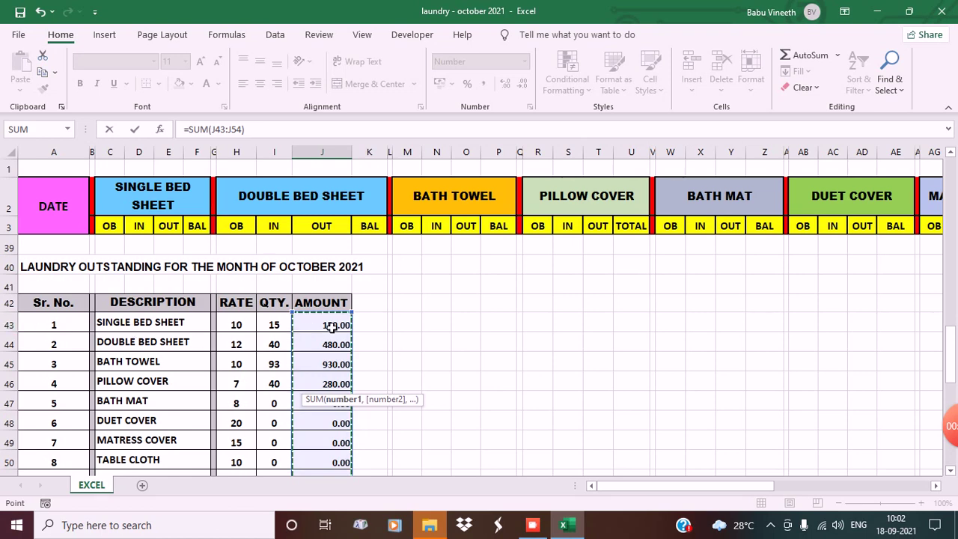
scroll(333, 326, down, 3)
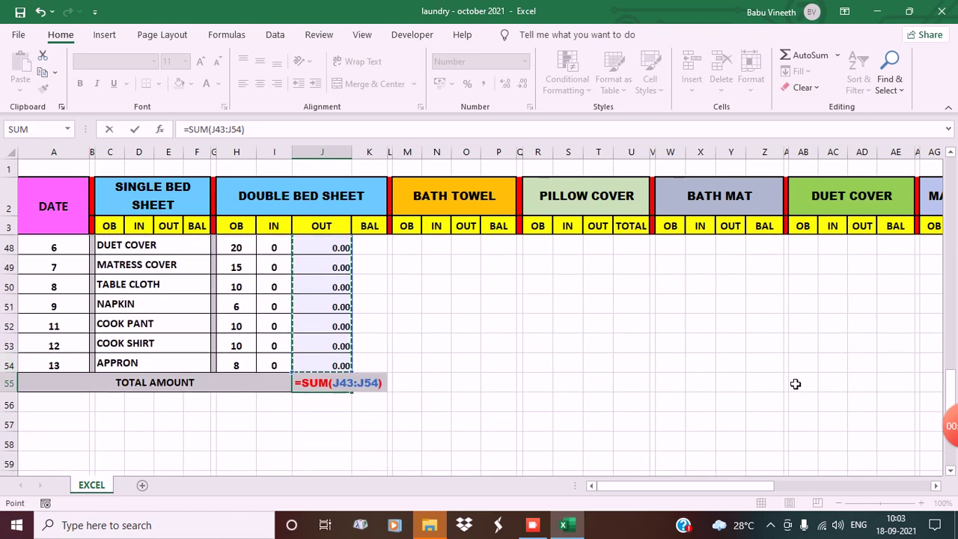
key(Return)
Review the daily register entries, the TOTAL row and the outstanding table down to its TOTAL AMOUNT.
scroll(324, 422, up, 14)
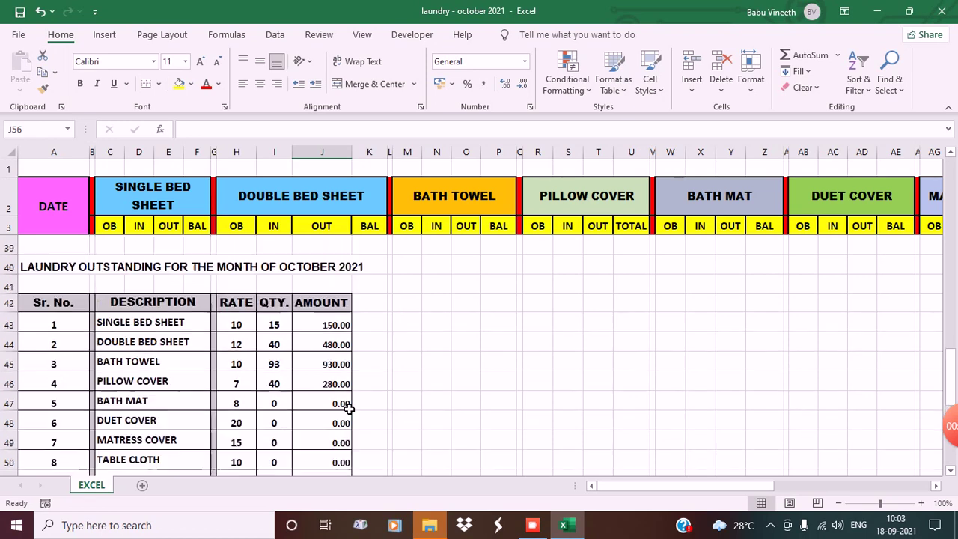
scroll(236, 376, up, 1)
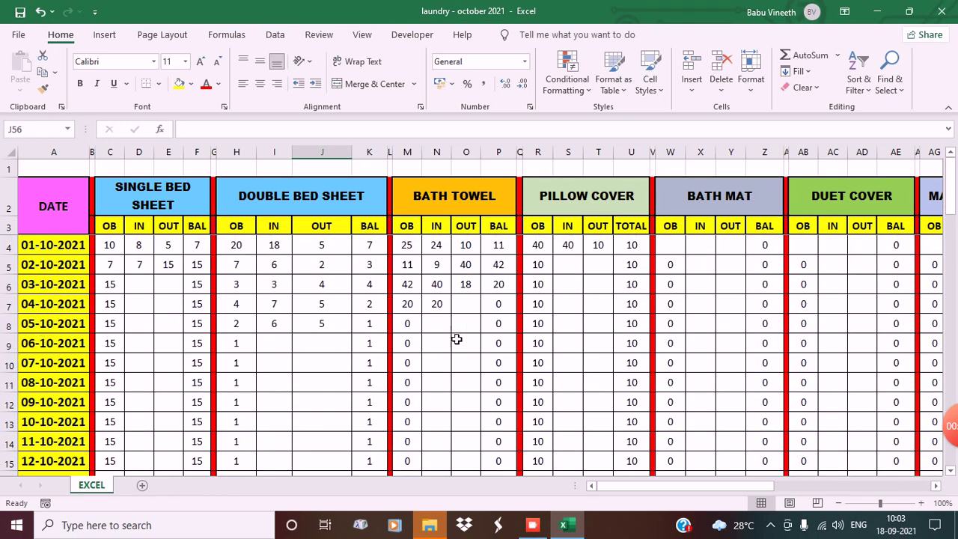
scroll(244, 377, down, 11)
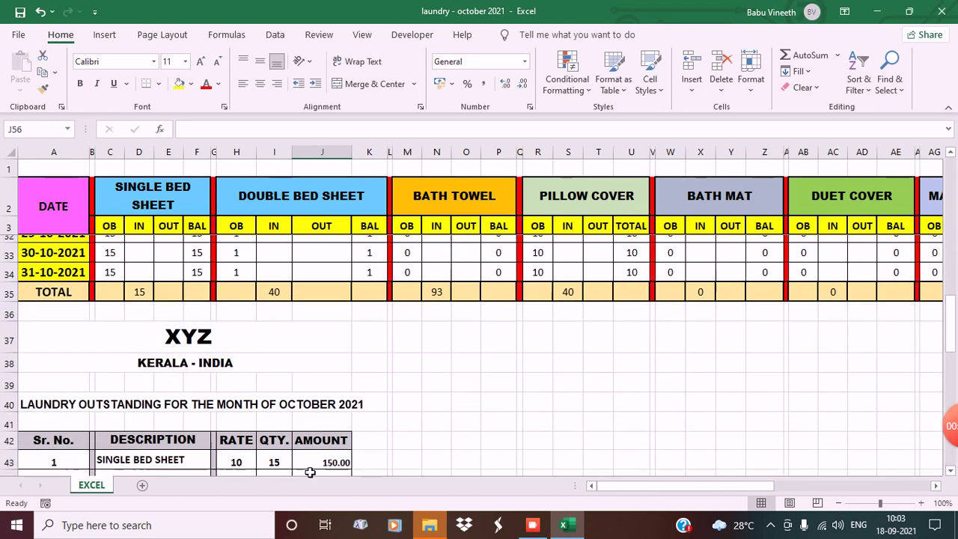
scroll(310, 473, down, 4)
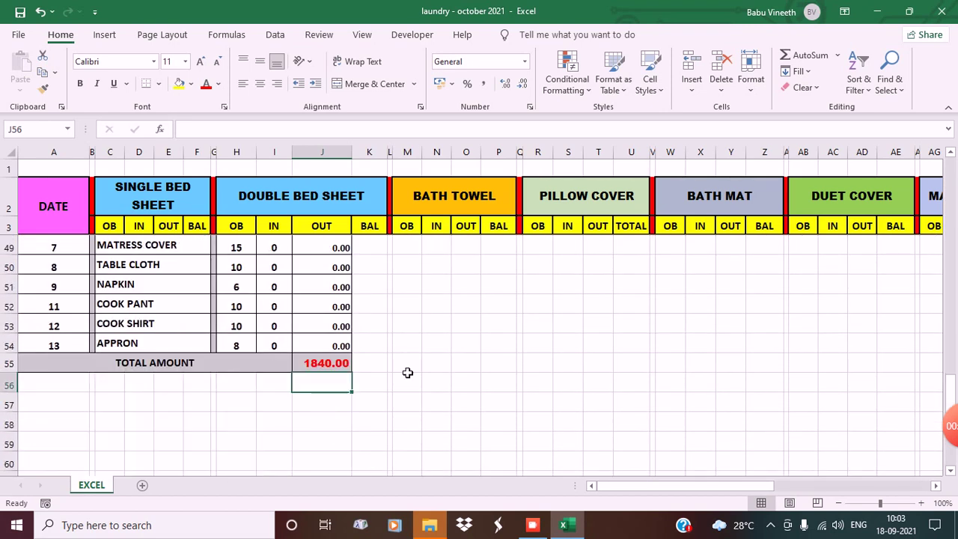
scroll(460, 365, up, 10)
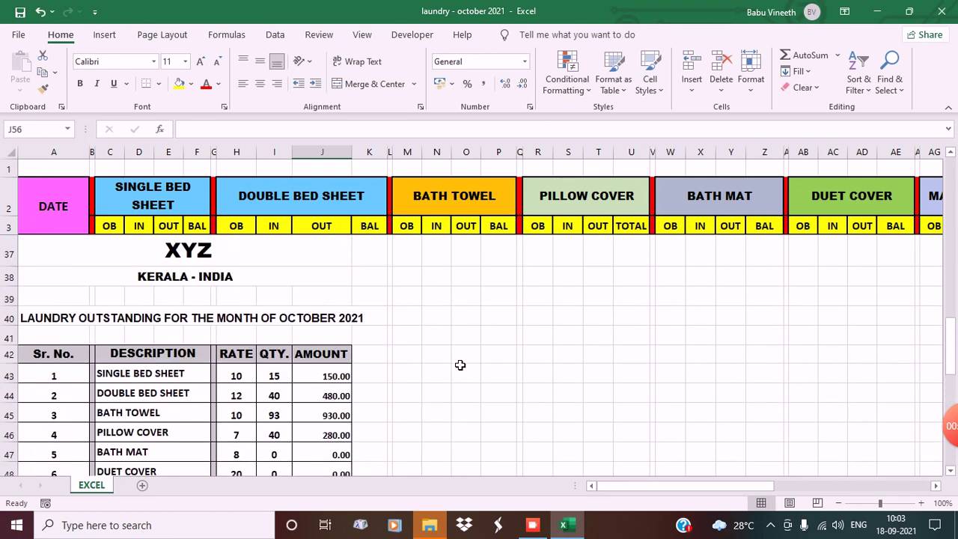
scroll(460, 365, up, 3)
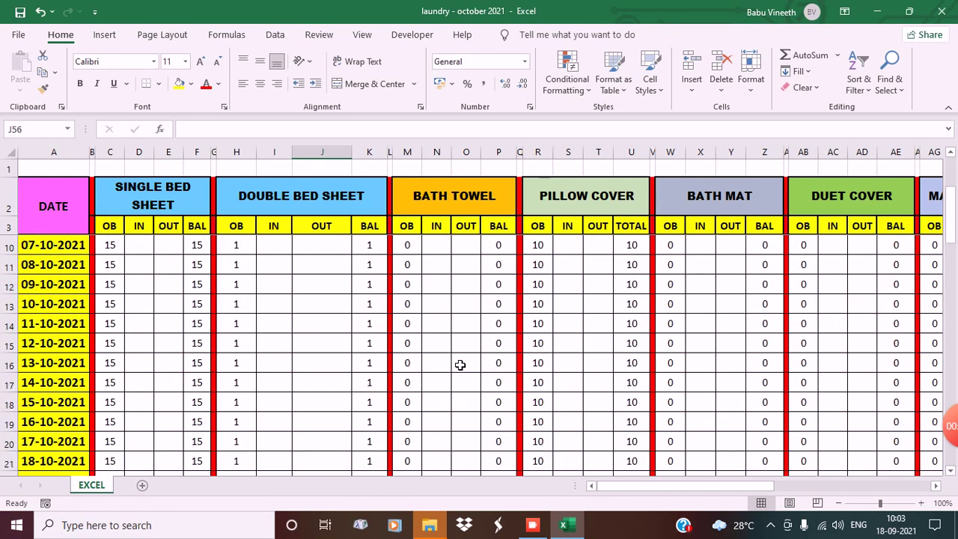